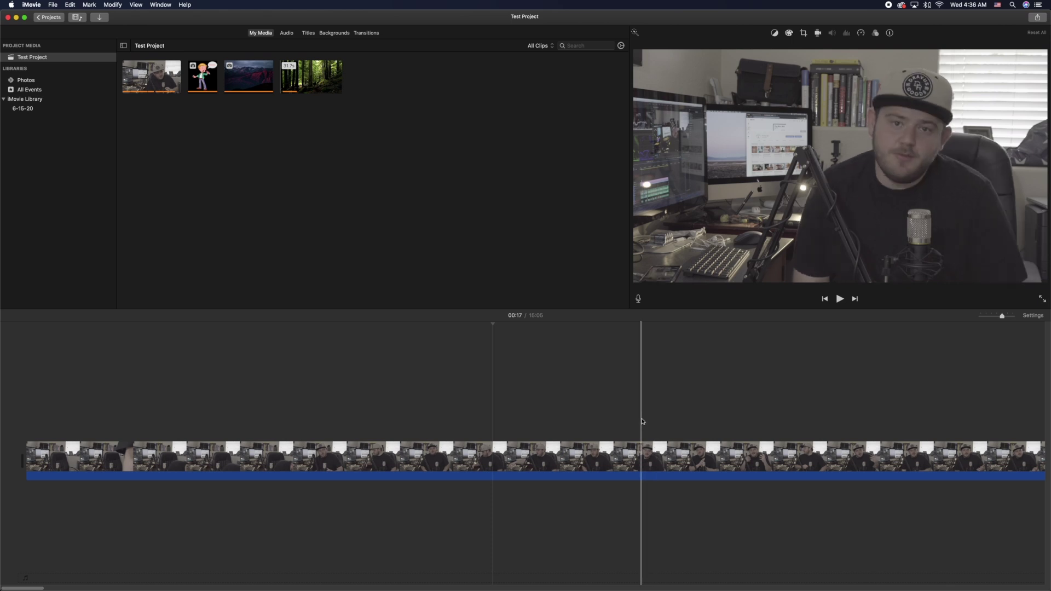
Park the playhead at 00:22 on the interview clip and preview the forest clip
click(643, 422)
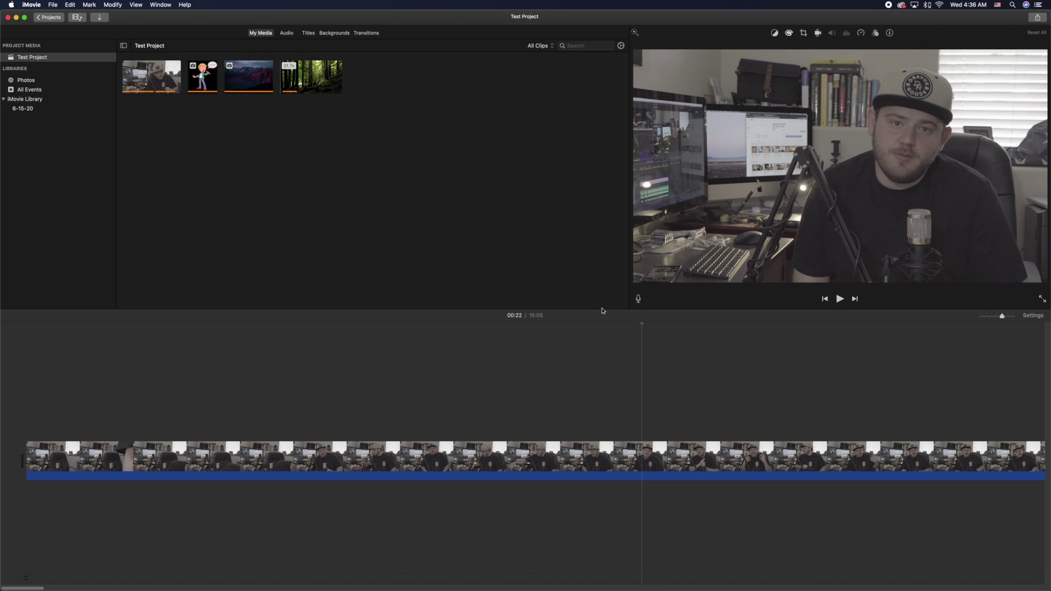
click(295, 94)
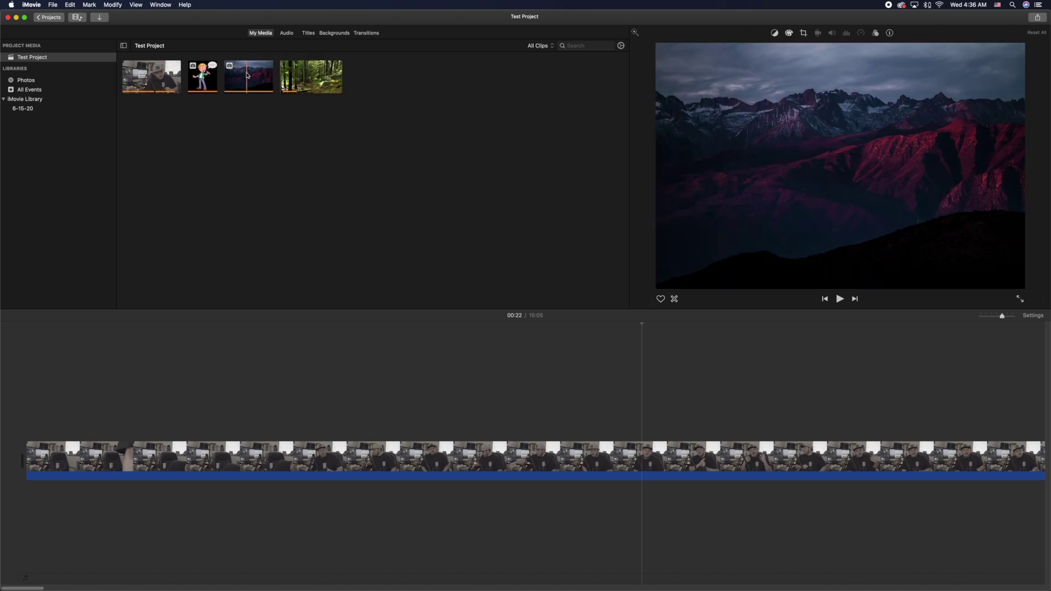
Place the mountain clip above the interview at the playhead as a picture-in-picture overlay
drag(270, 84, 644, 424)
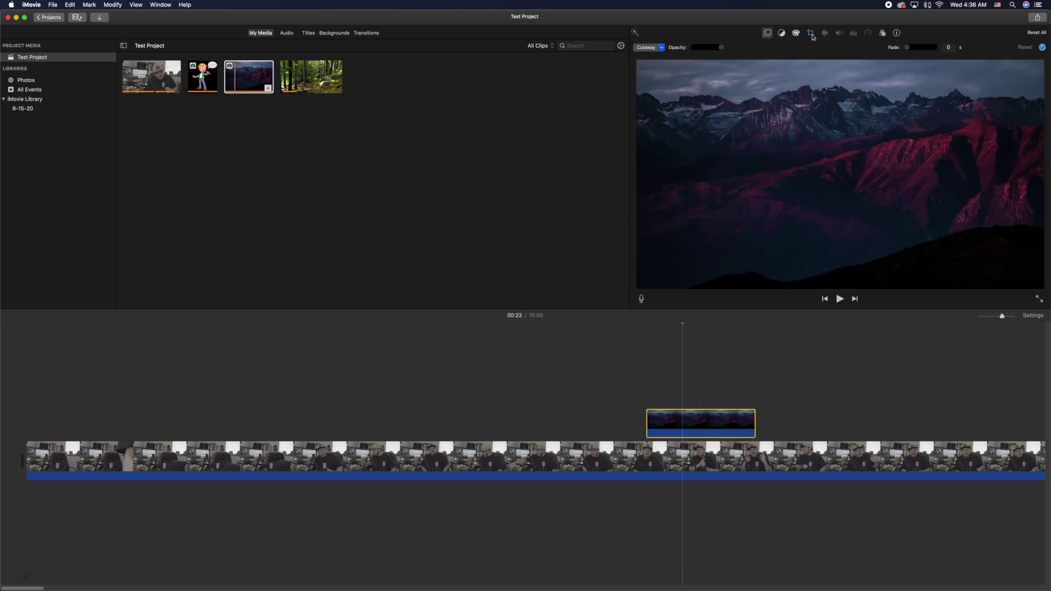
click(661, 48)
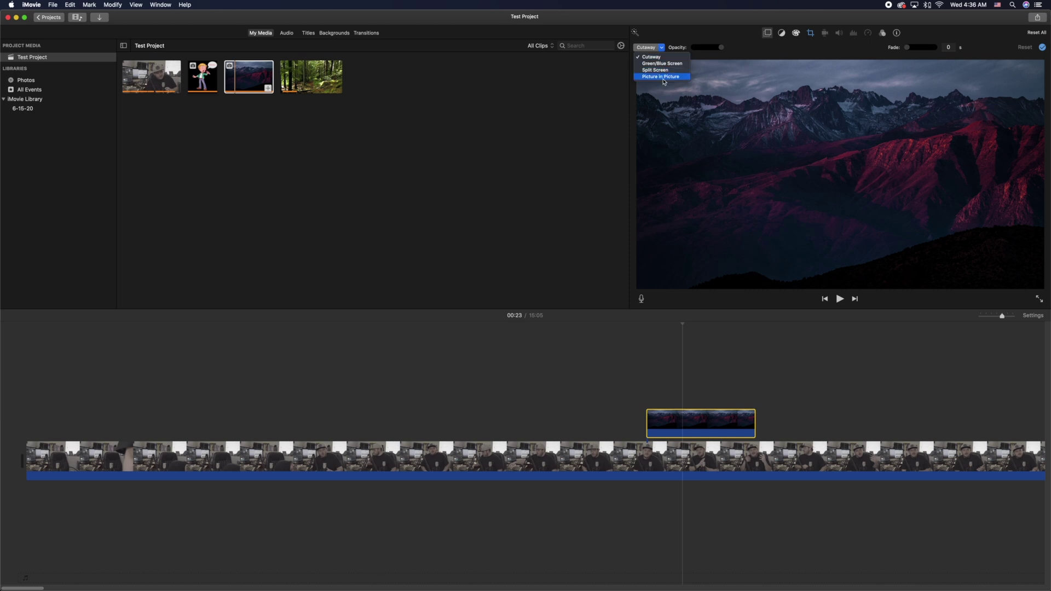
click(756, 52)
Set the mountain overlay's crop to Fit and its dissolve to 0 seconds, then apply
click(810, 33)
click(794, 47)
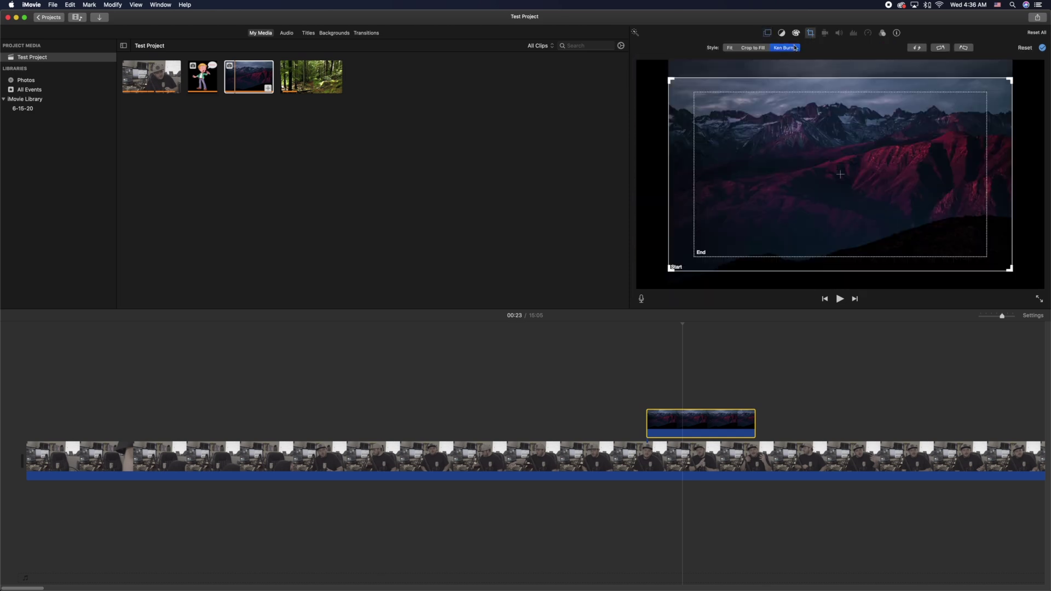
click(730, 48)
click(768, 34)
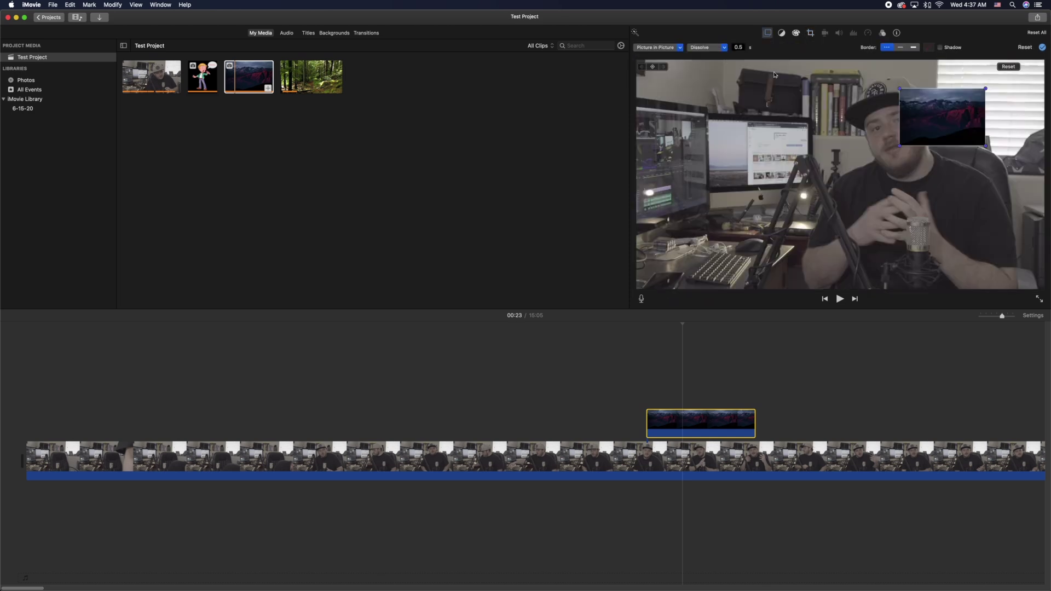
double_click(738, 48)
text(0)
key(Return)
click(1042, 48)
Move the mountain inset to the upper left and enlarge it
click(768, 33)
drag(947, 122, 808, 171)
drag(711, 135, 714, 132)
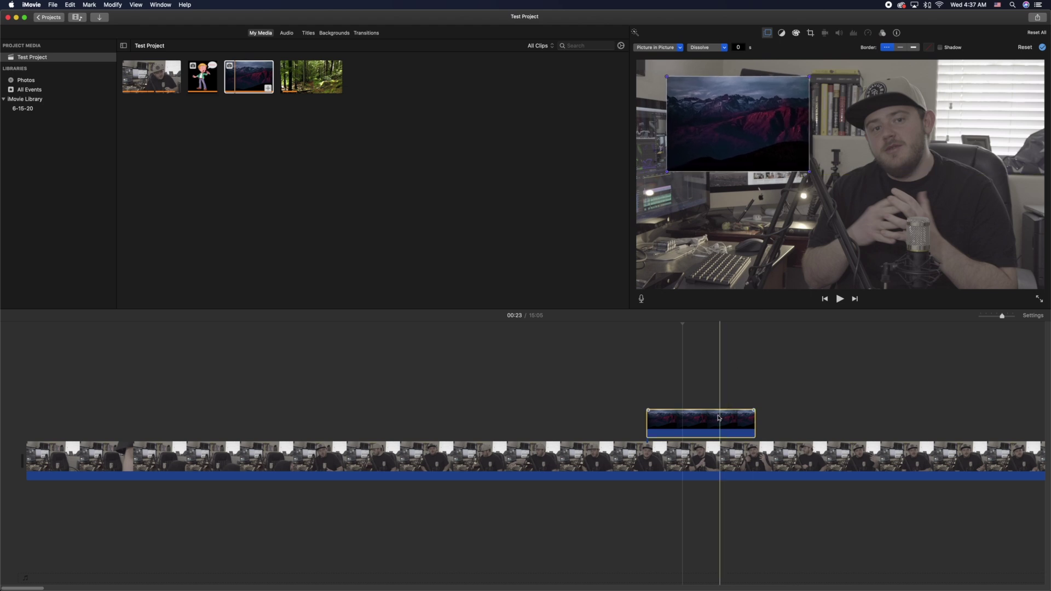
click(673, 358)
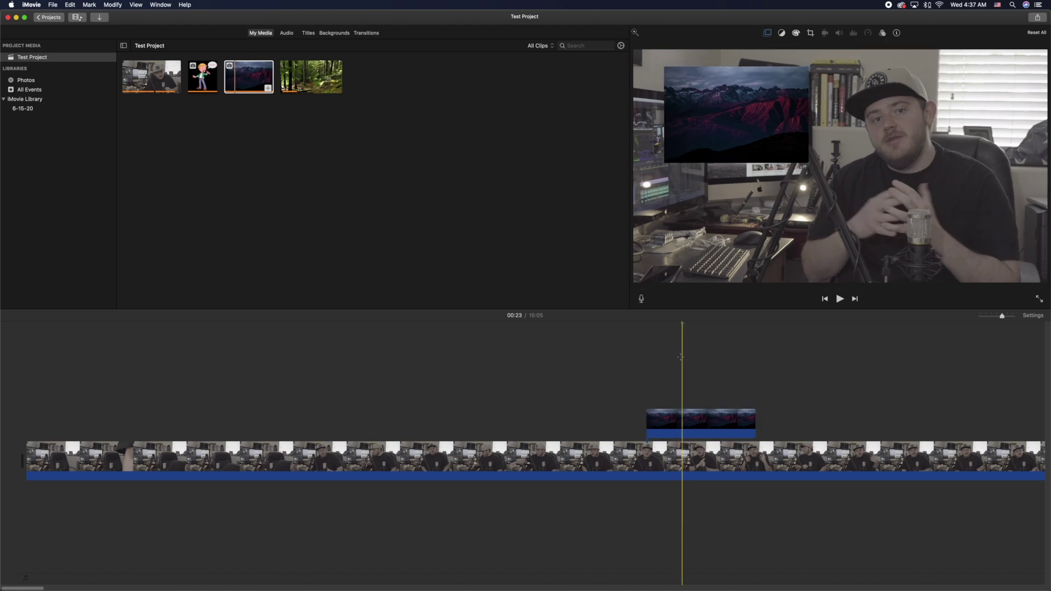
drag(199, 82, 665, 376)
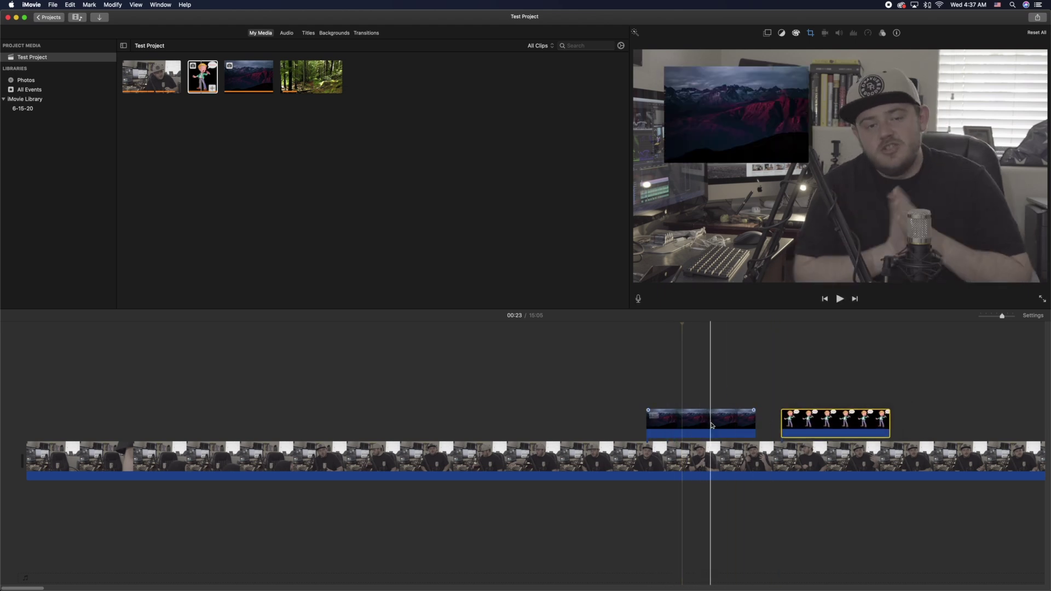
click(705, 460)
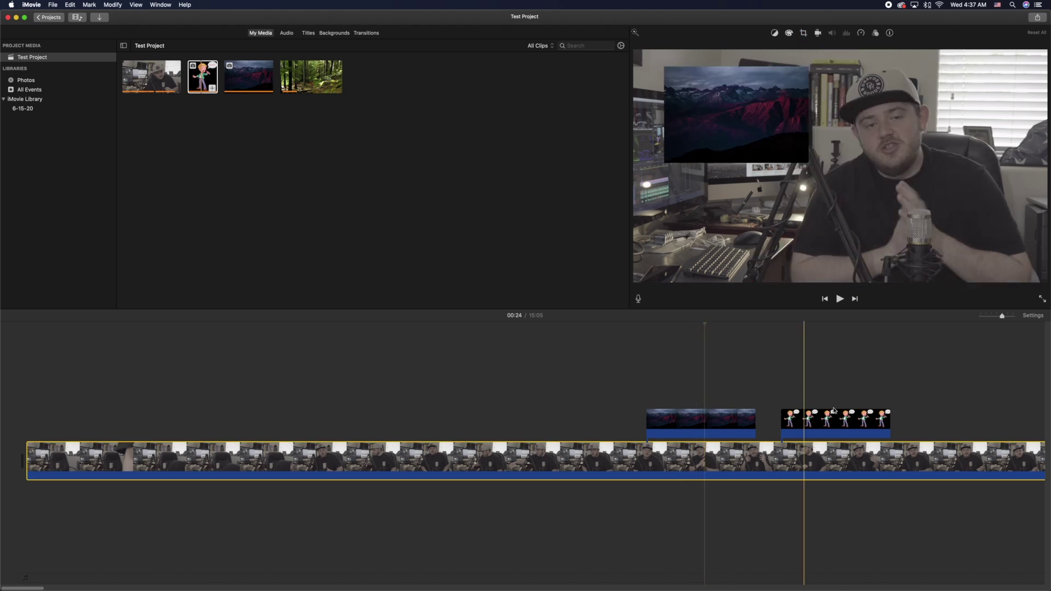
click(806, 420)
mouse_move(806, 419)
mouse_down()
mouse_move(788, 401)
mouse_move(799, 418)
mouse_up()
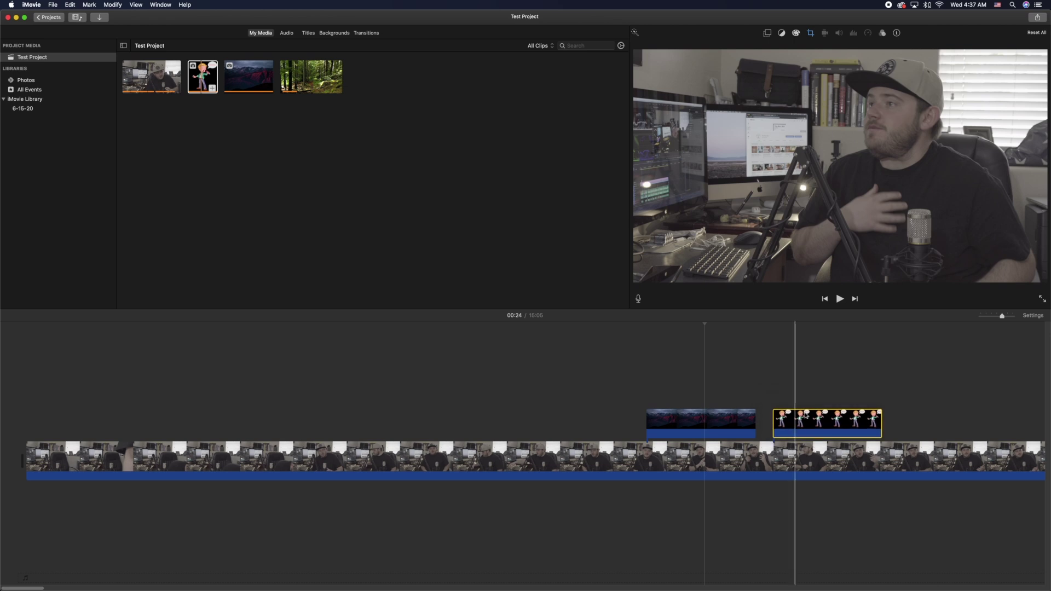
key(Delete)
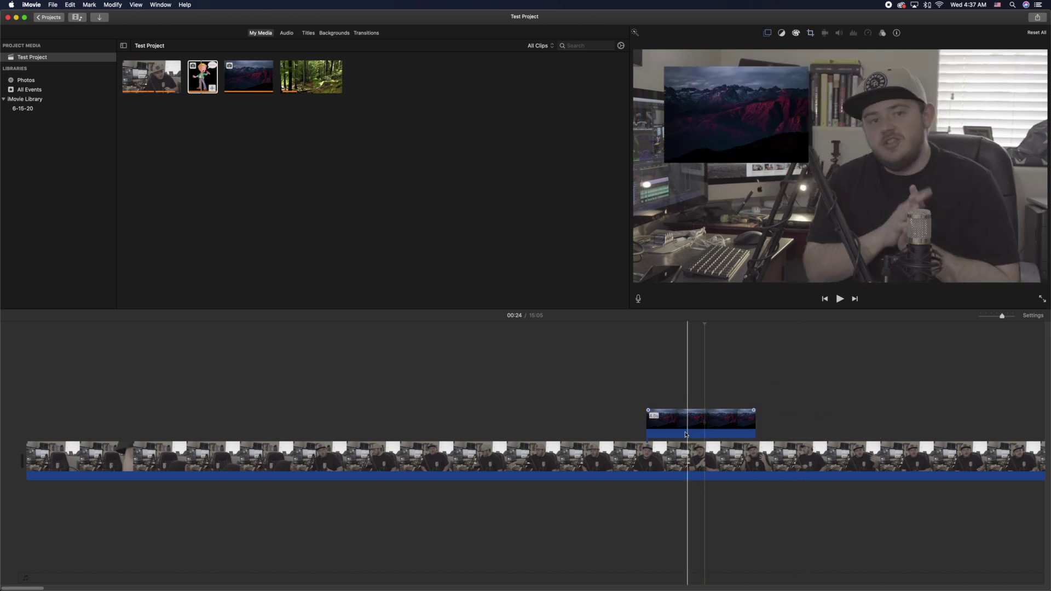
click(698, 419)
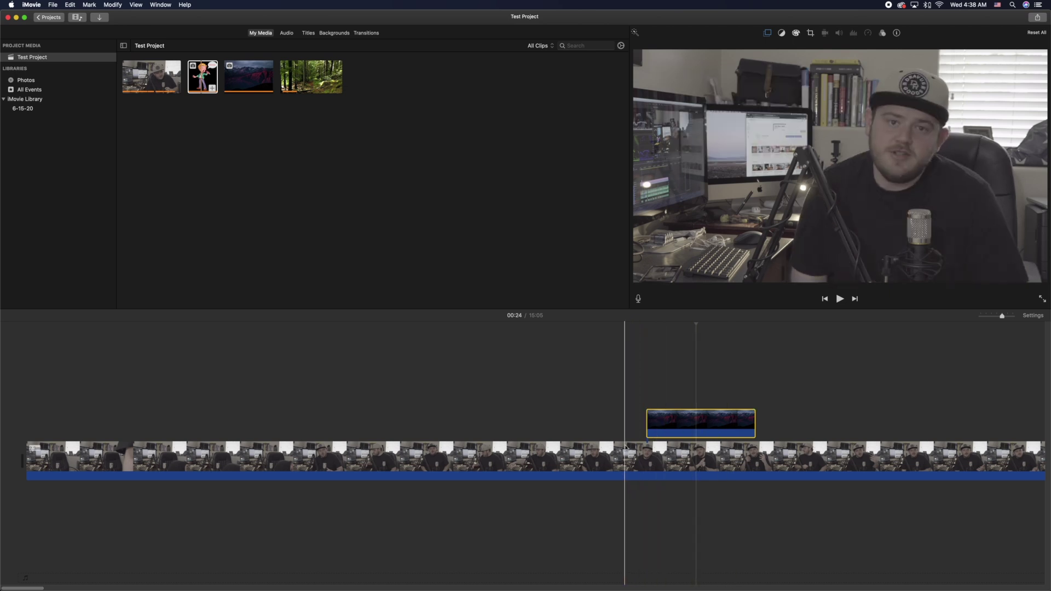
Select the interview clip at 00:21 and try a Cmd+B split, then undo it
click(603, 458)
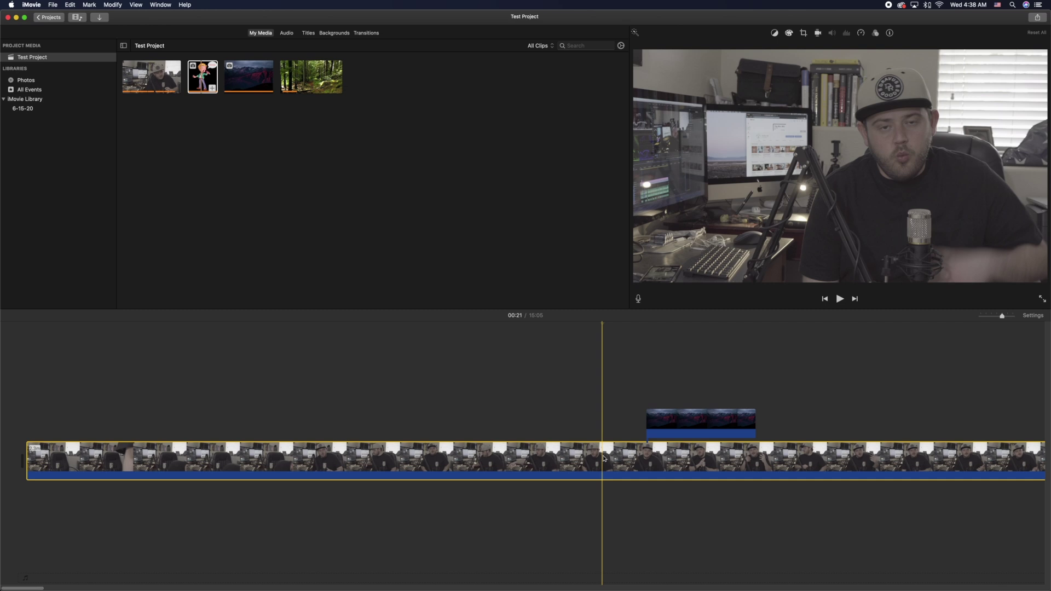
right_click(604, 459)
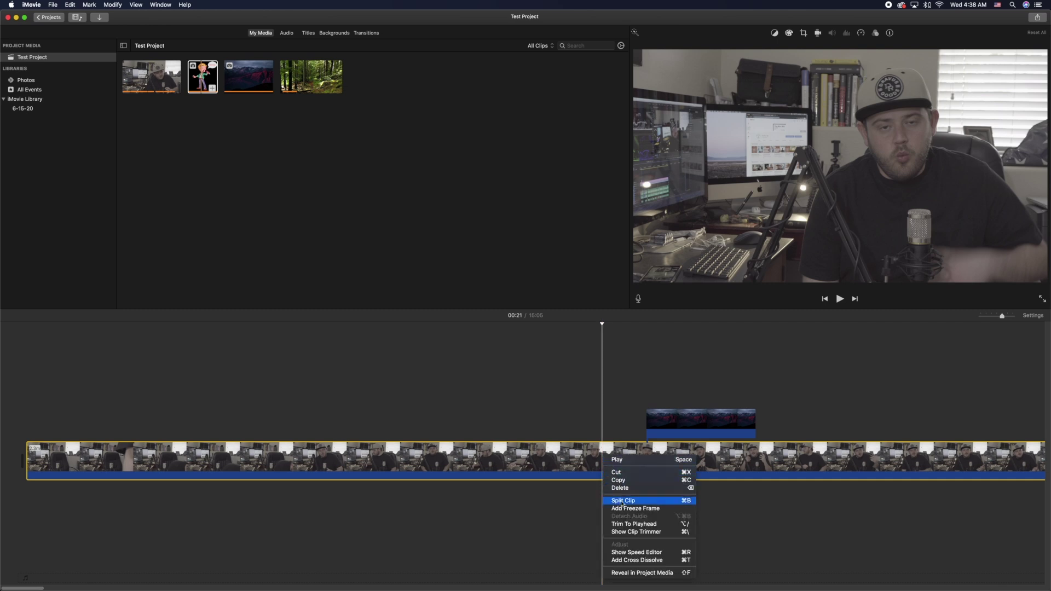
click(601, 450)
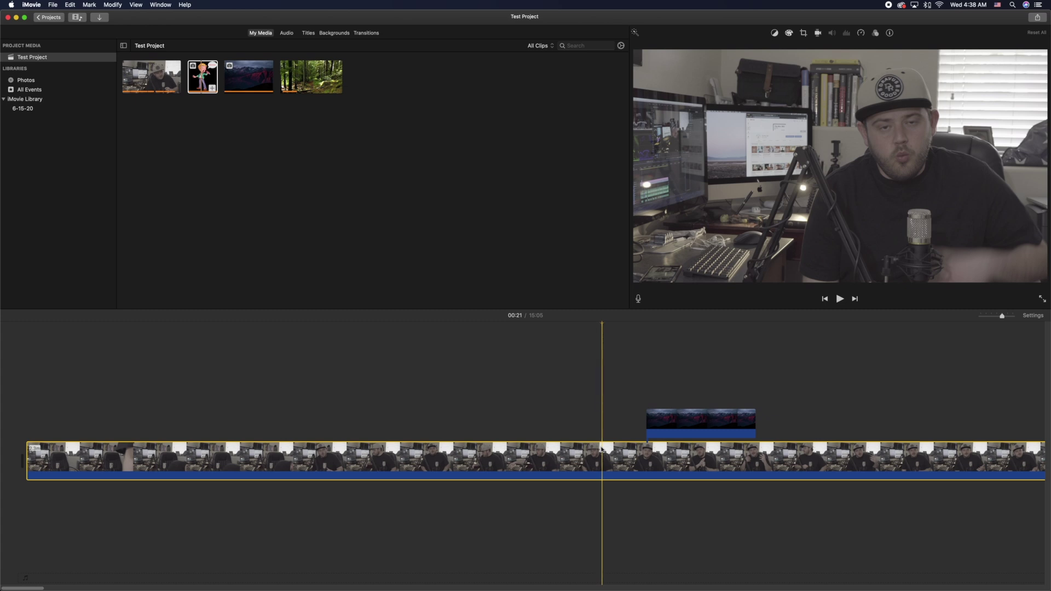
key(super+b)
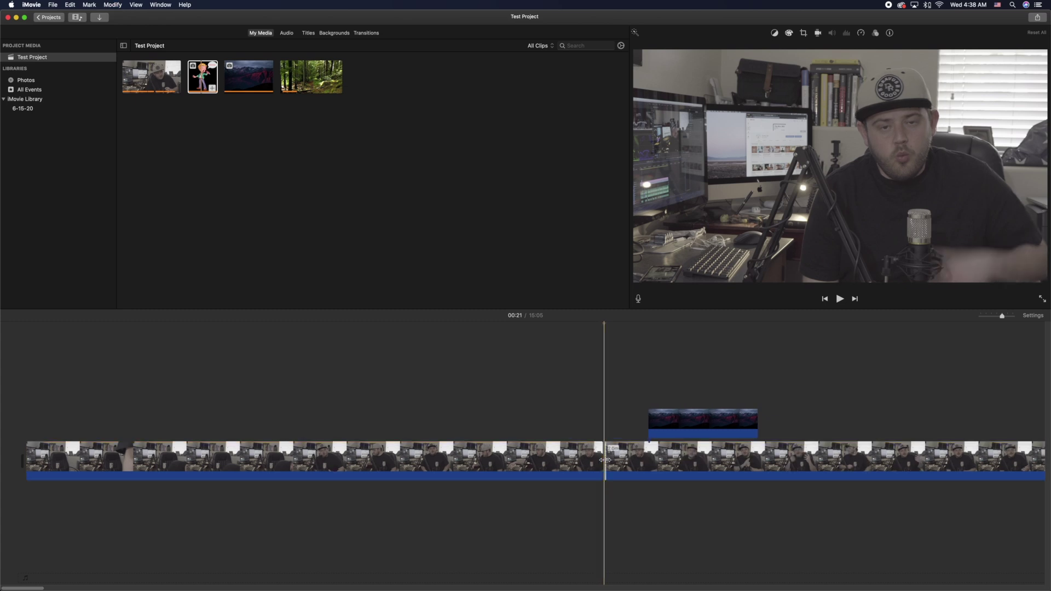
key(super+z)
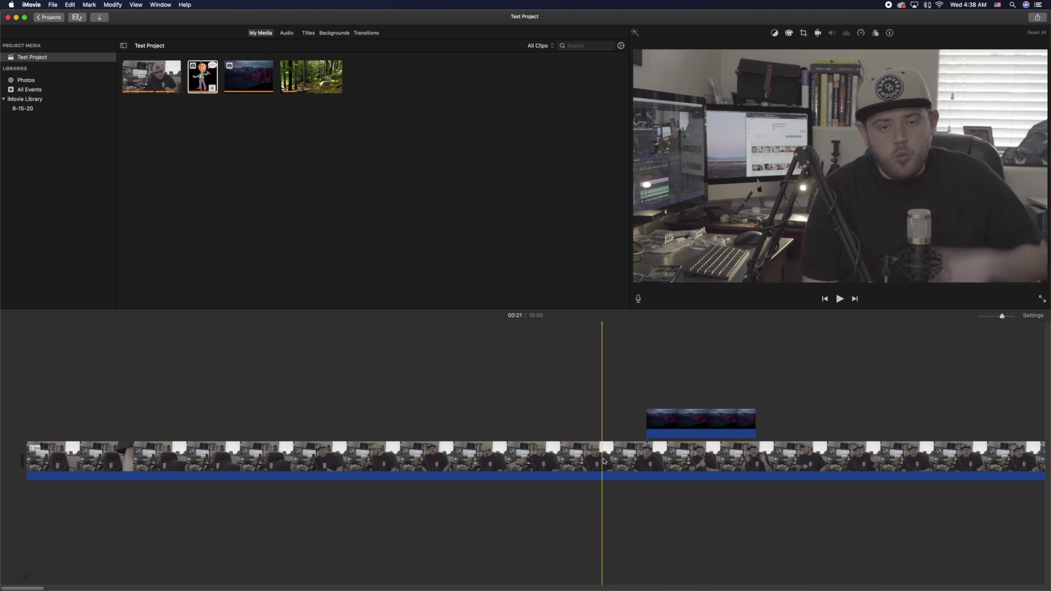
Split the whole interview clip at 00:21 with Modify > Split Clip
click(605, 461)
click(72, 4)
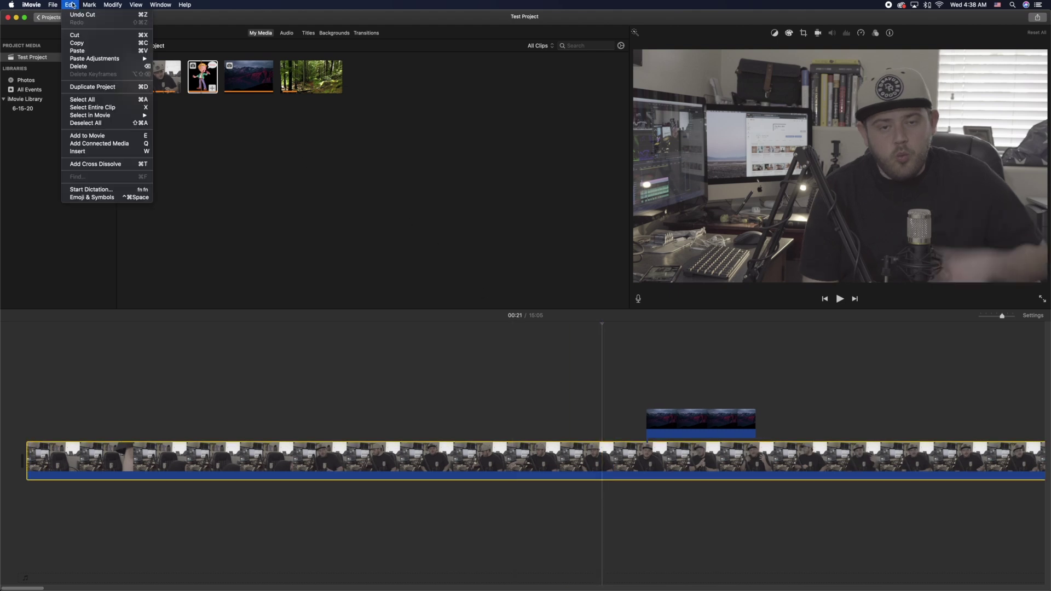
mouse_move(126, 5)
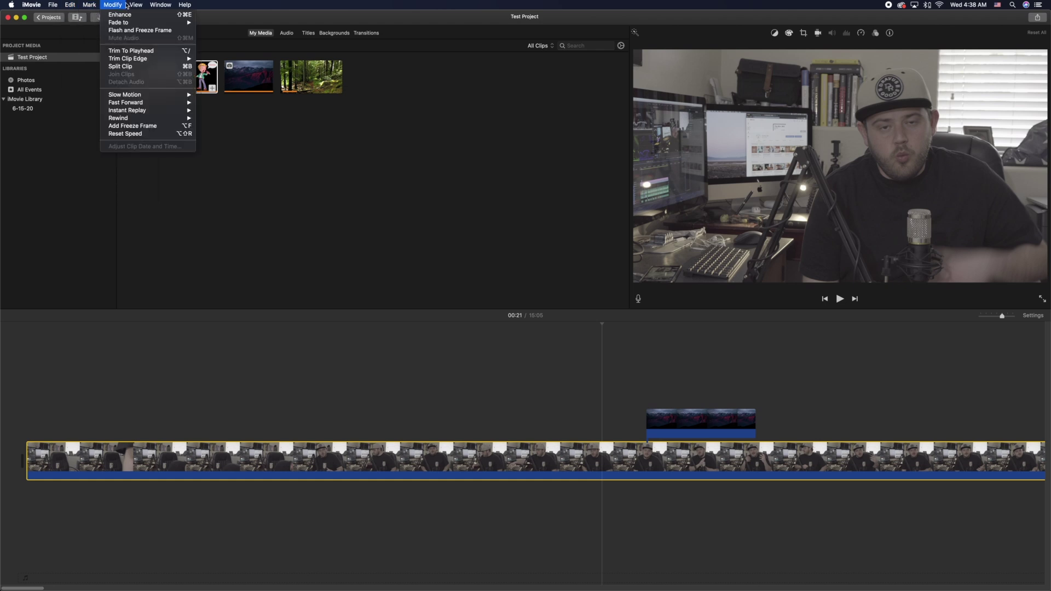
click(130, 66)
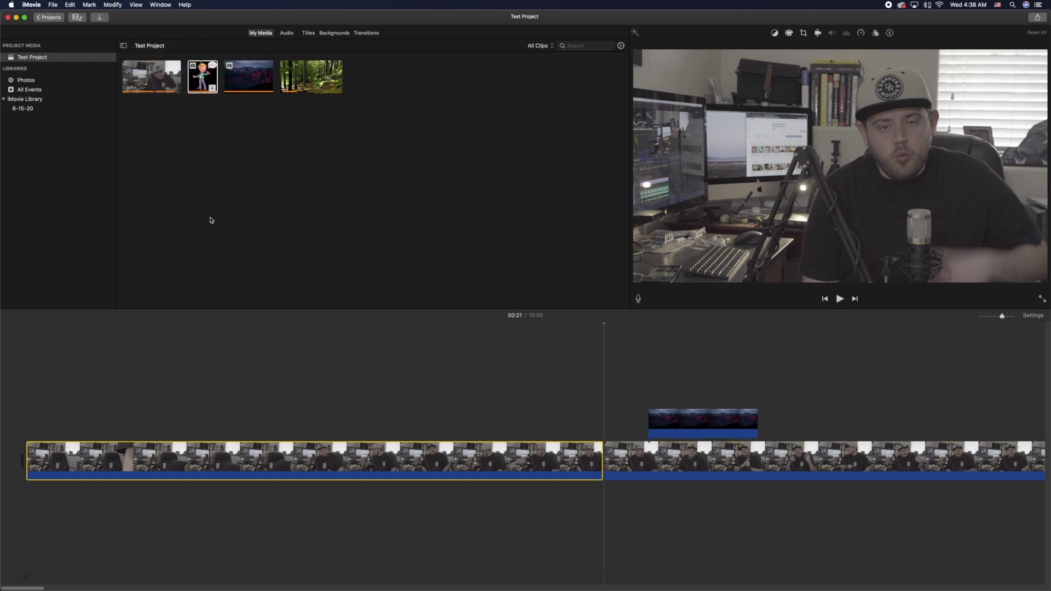
Split the right piece at 00:26 and select the middle piece with its mountain overlay
click(763, 458)
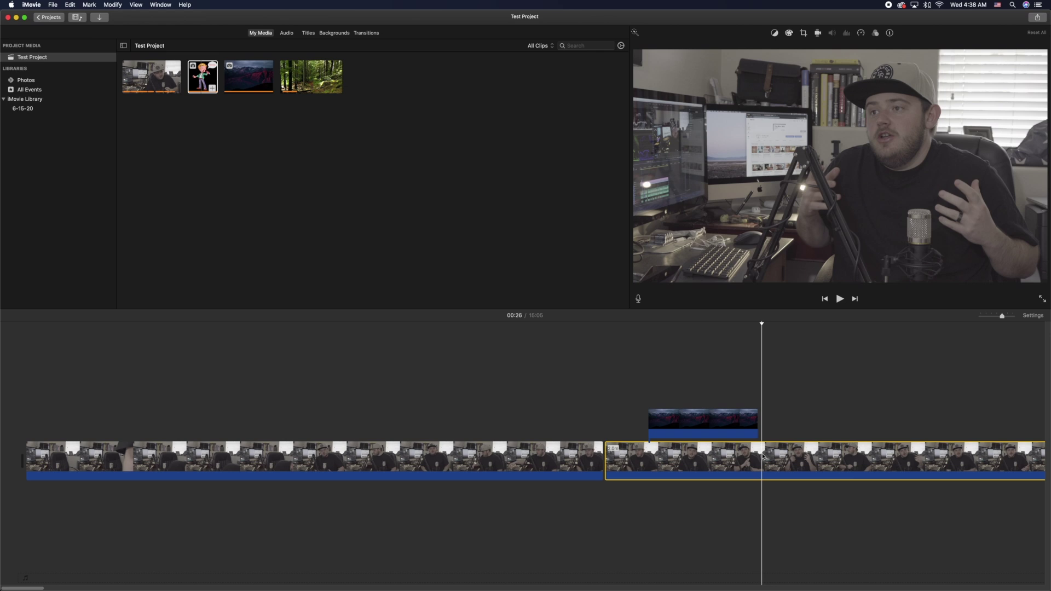
key(super+b)
click(708, 394)
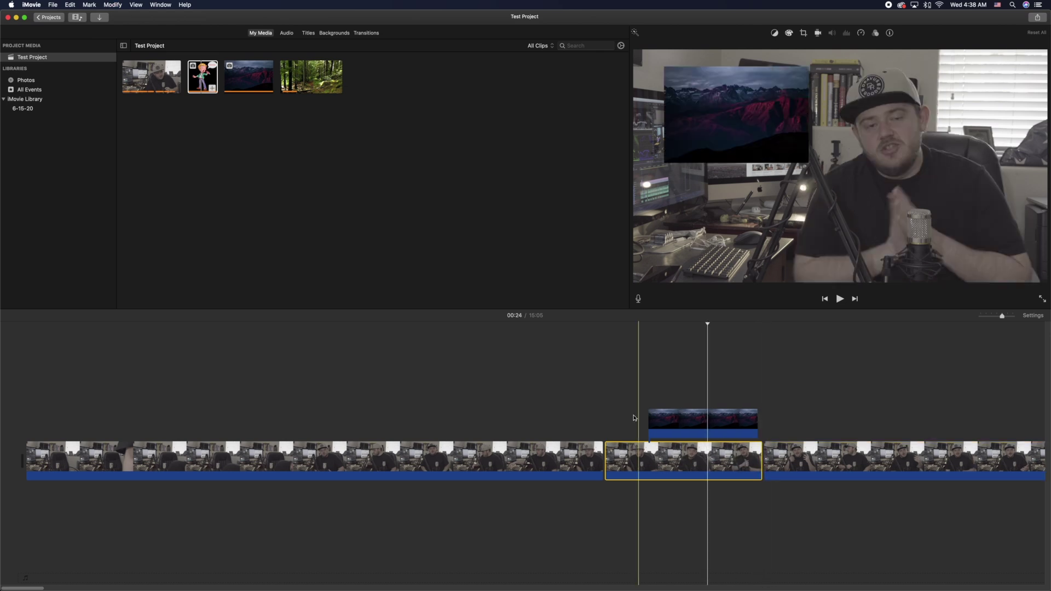
drag(617, 391, 714, 481)
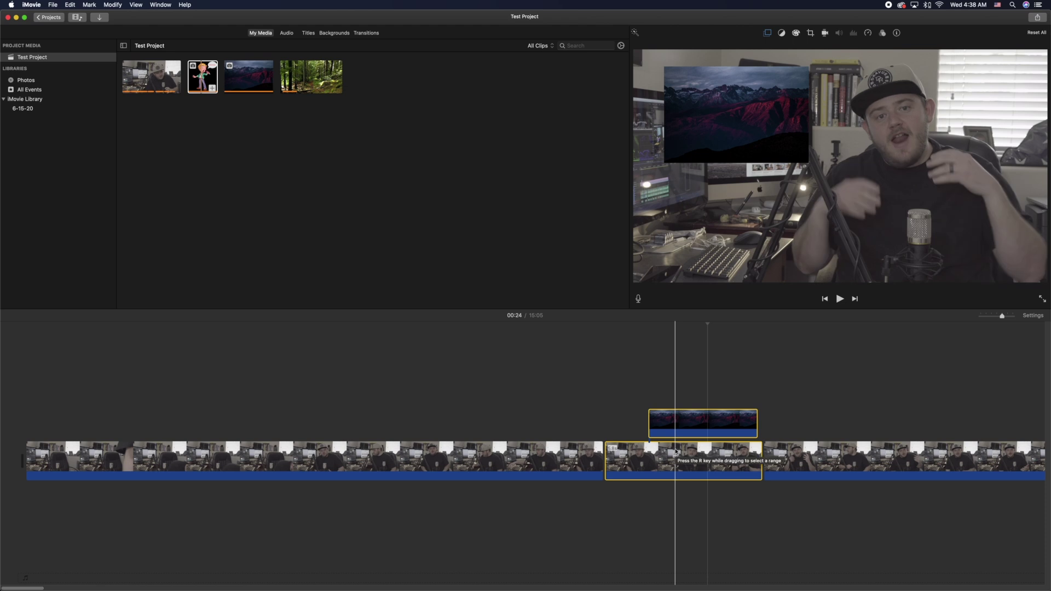
click(74, 5)
Copy the middle piece and its overlay, then create a new movie project
click(87, 46)
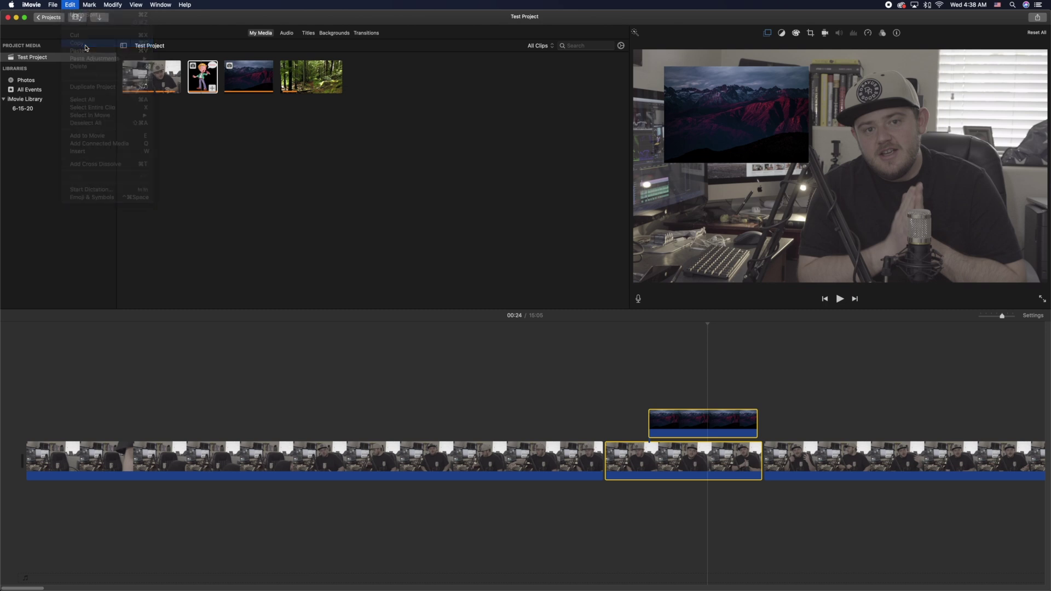
click(49, 17)
click(90, 136)
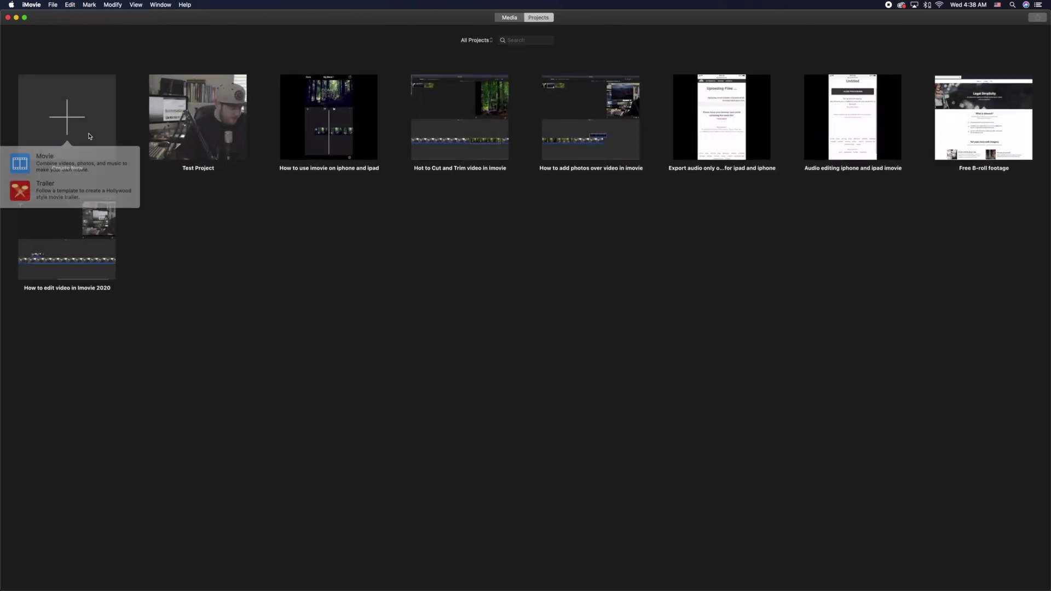
click(60, 161)
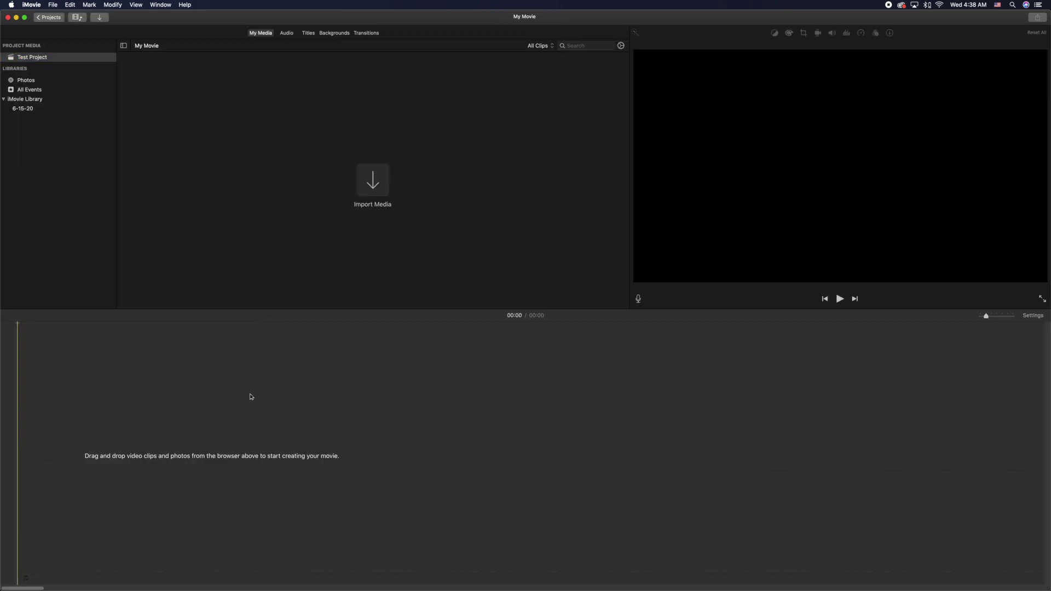
Paste the copied section and mountain overlay into the new My Movie project
click(70, 5)
click(79, 51)
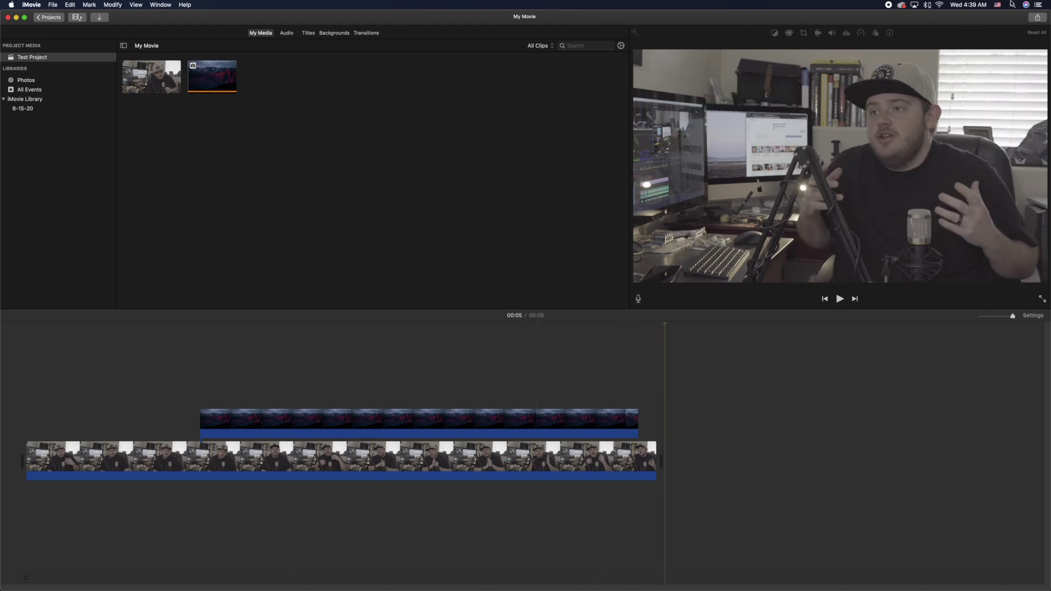
click(1038, 17)
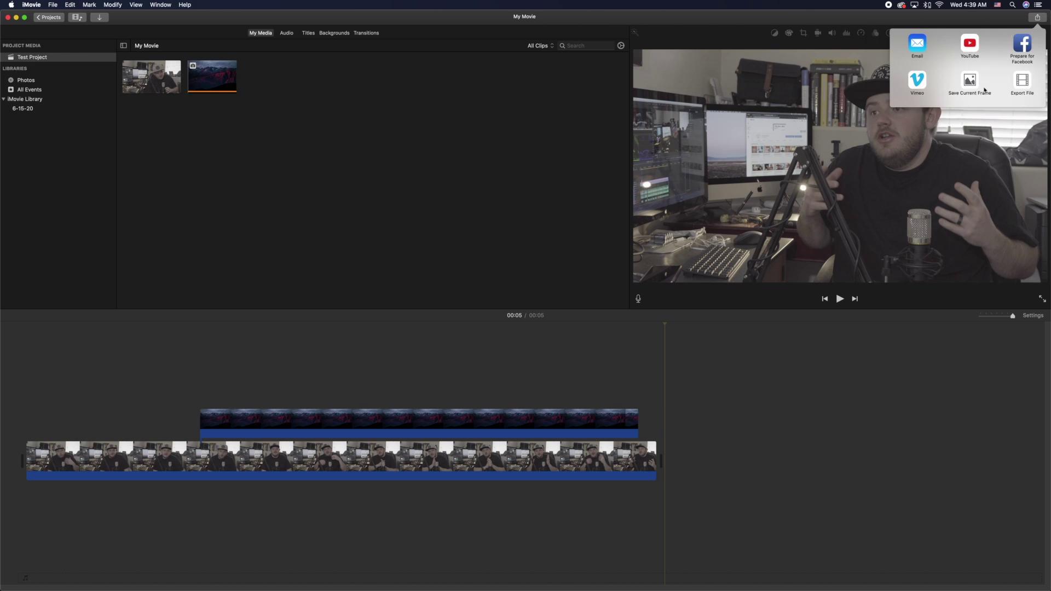
Export My Movie as a file titled clip 1 with Better Quality compression to the Desktop
click(1022, 82)
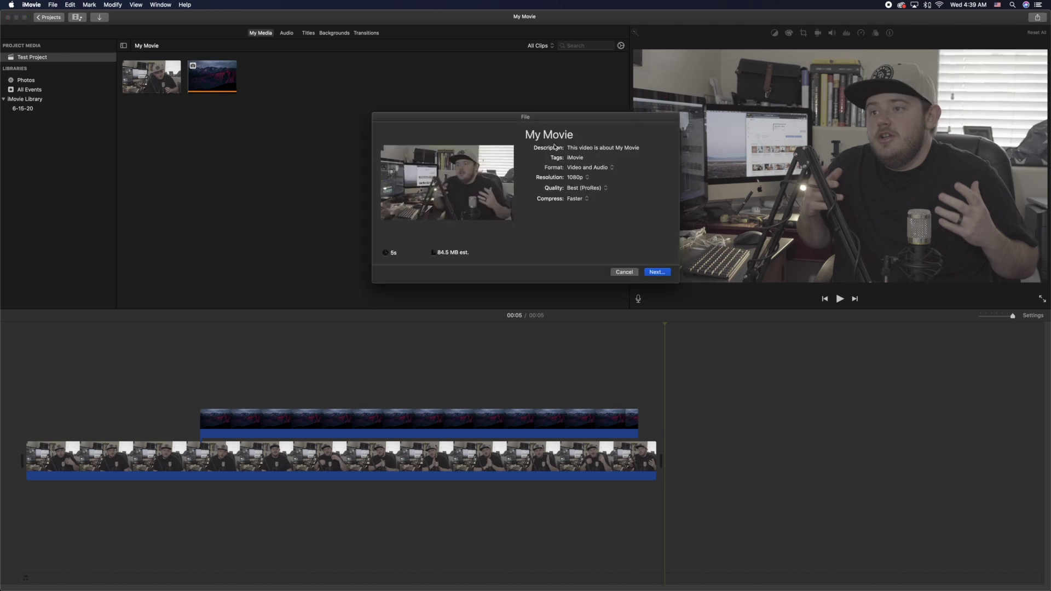
click(585, 199)
click(586, 208)
click(577, 136)
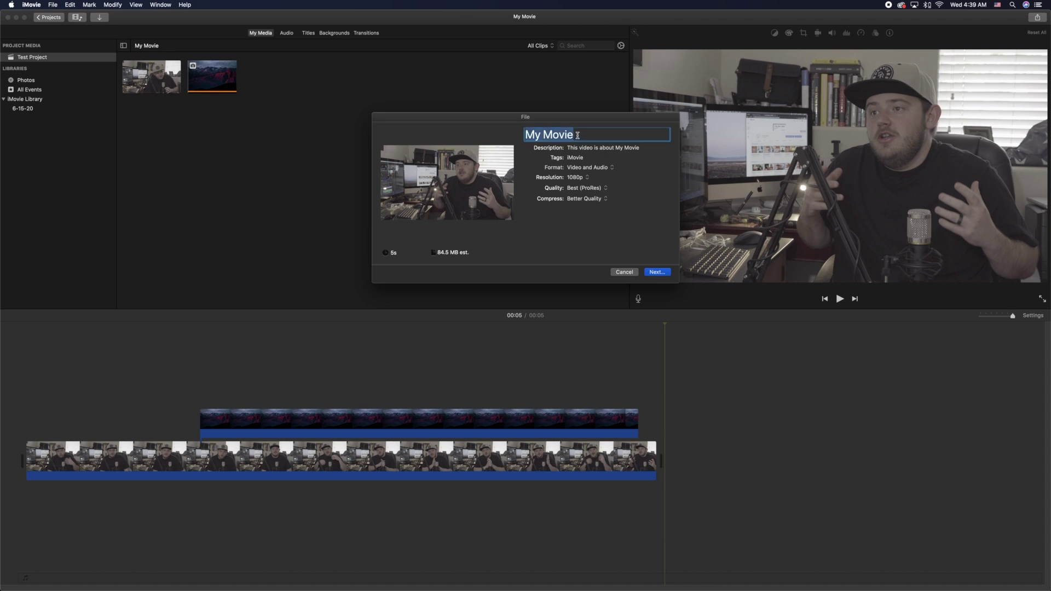
text(clip 1)
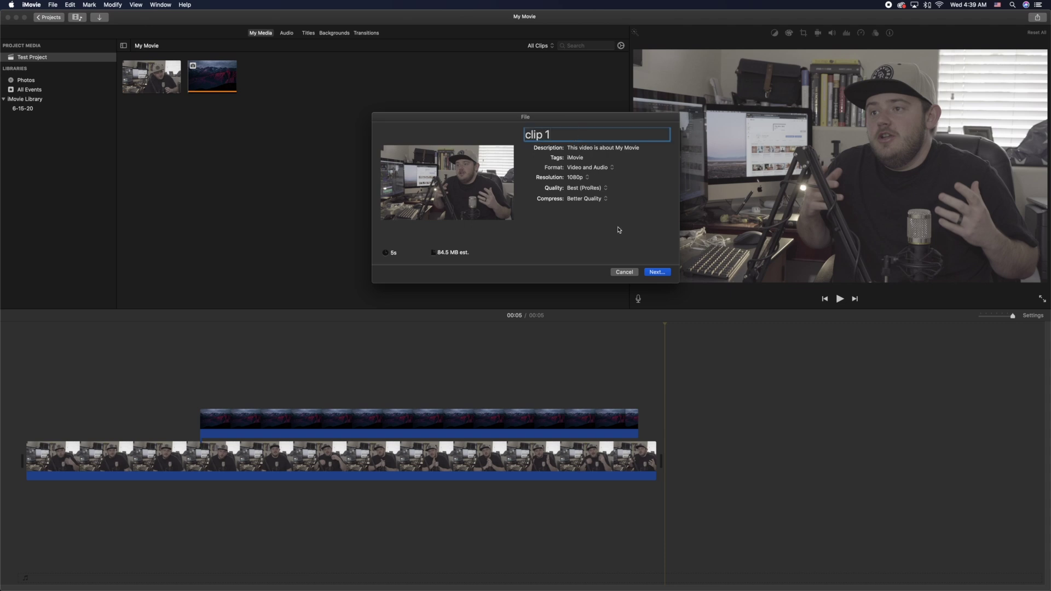
click(664, 271)
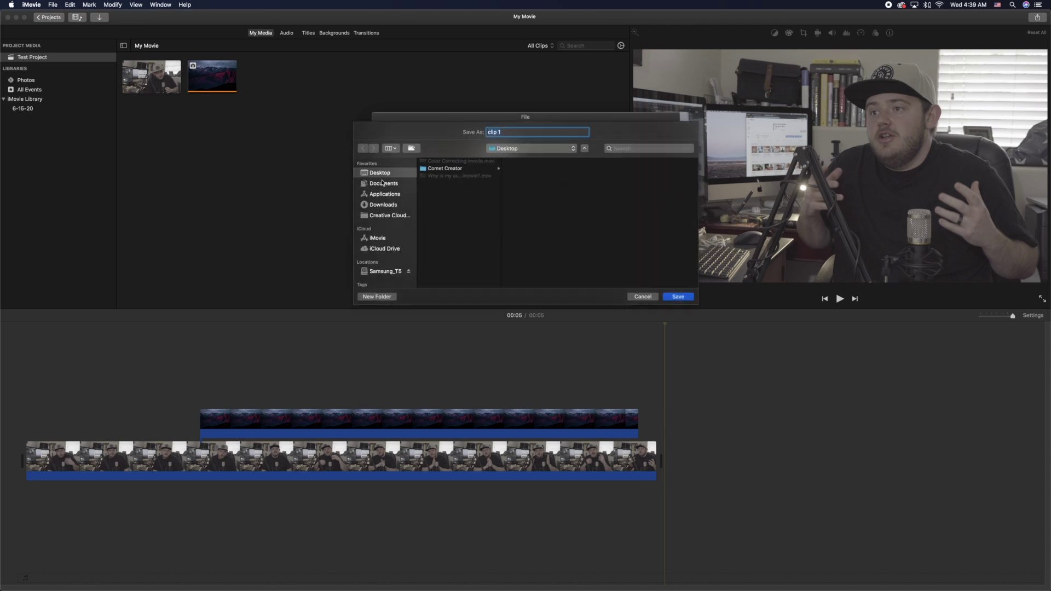
click(679, 297)
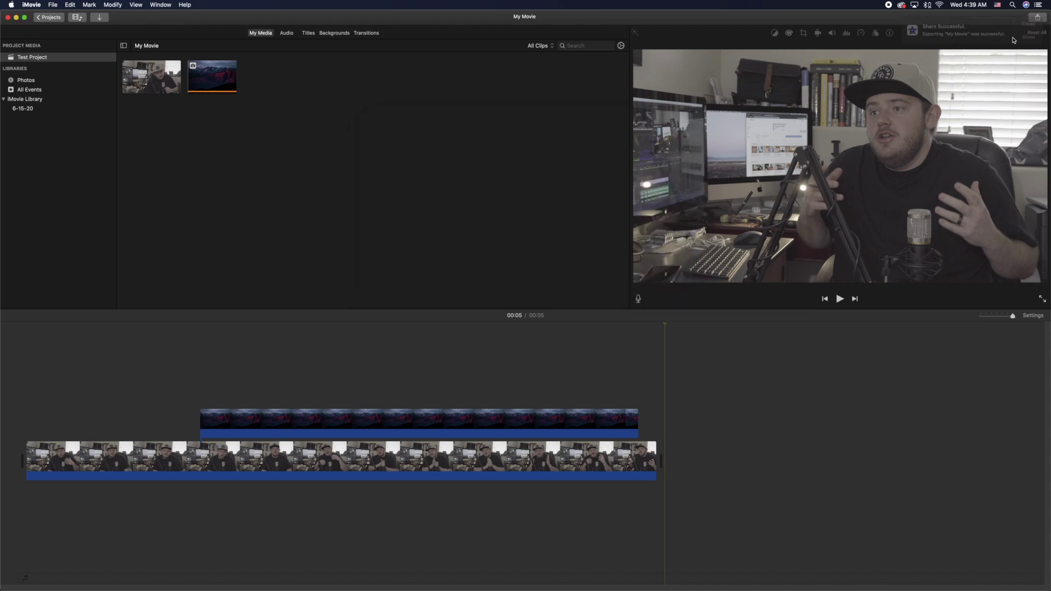
click(50, 17)
Keep the project name My Movie, open Test Project, and import clip 1.mov
click(602, 58)
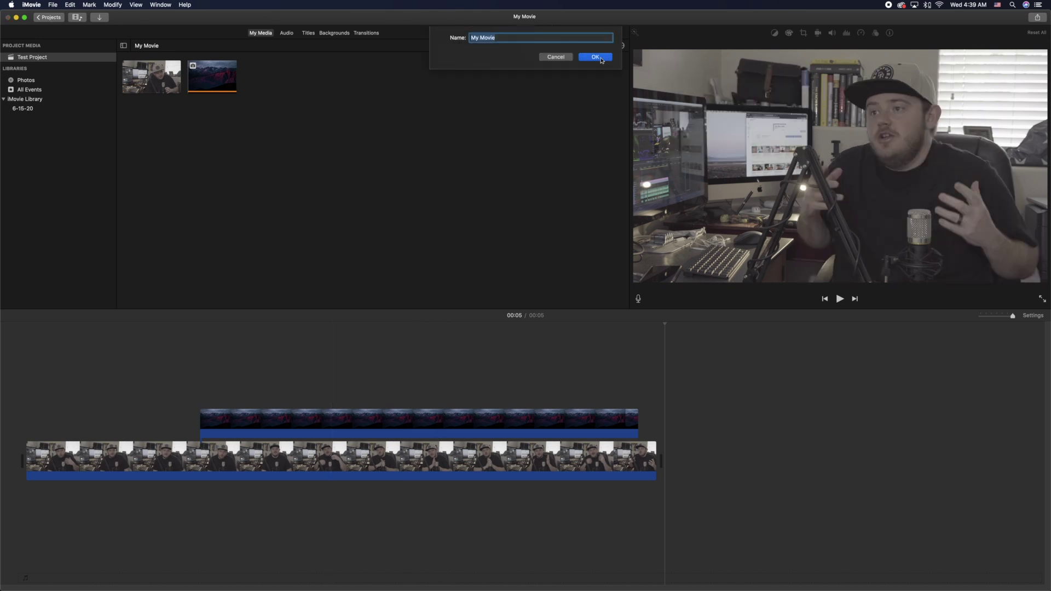
double_click(320, 140)
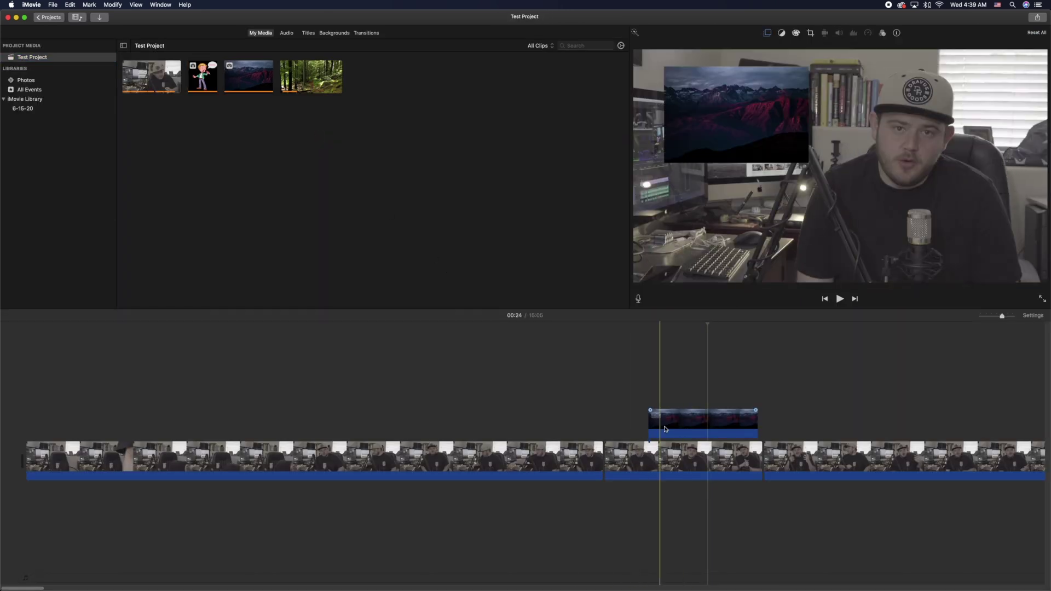
click(99, 17)
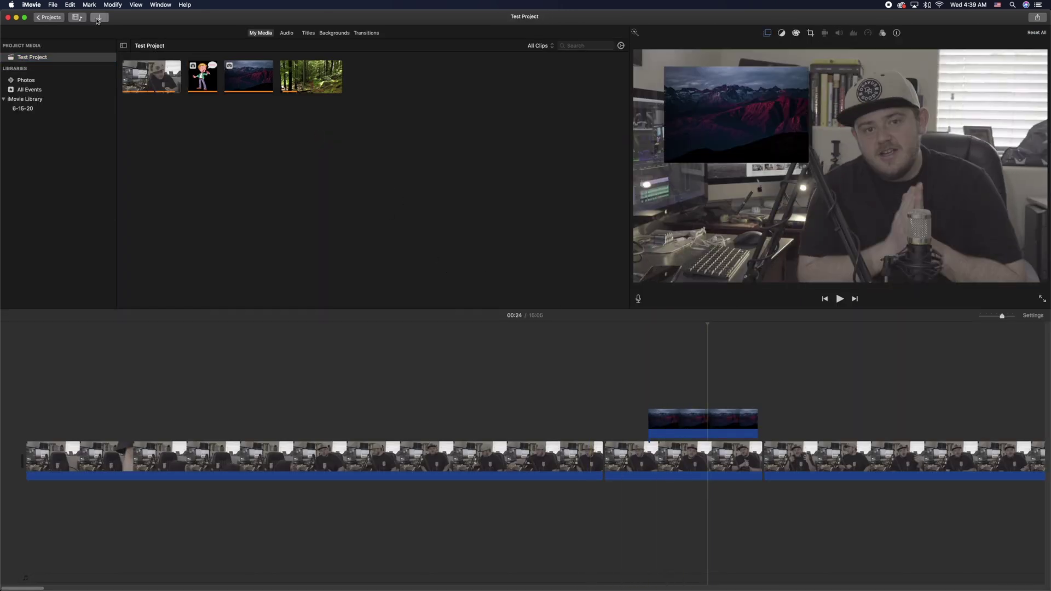
click(396, 274)
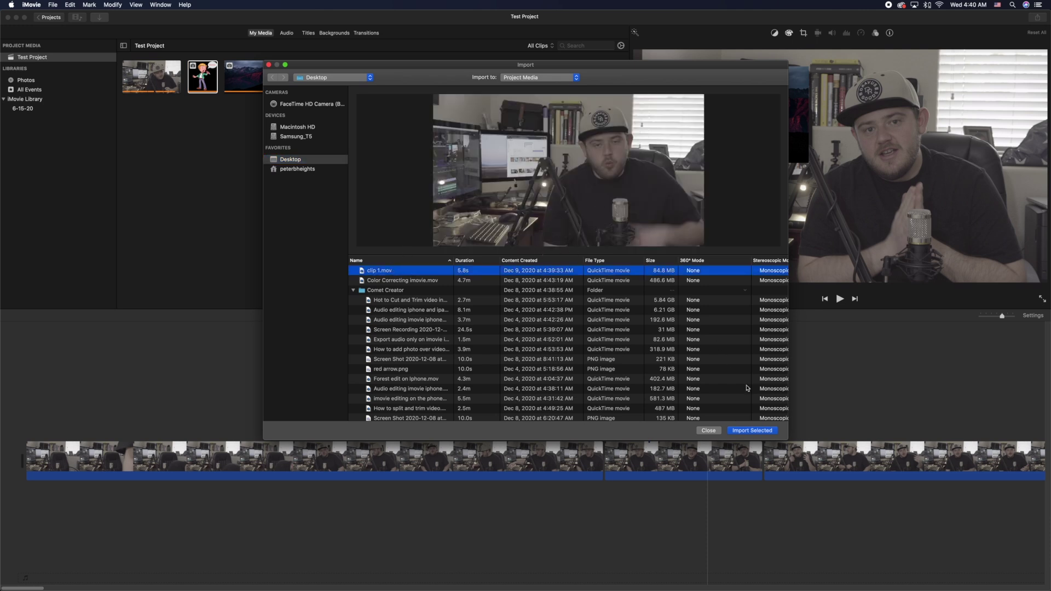
click(752, 431)
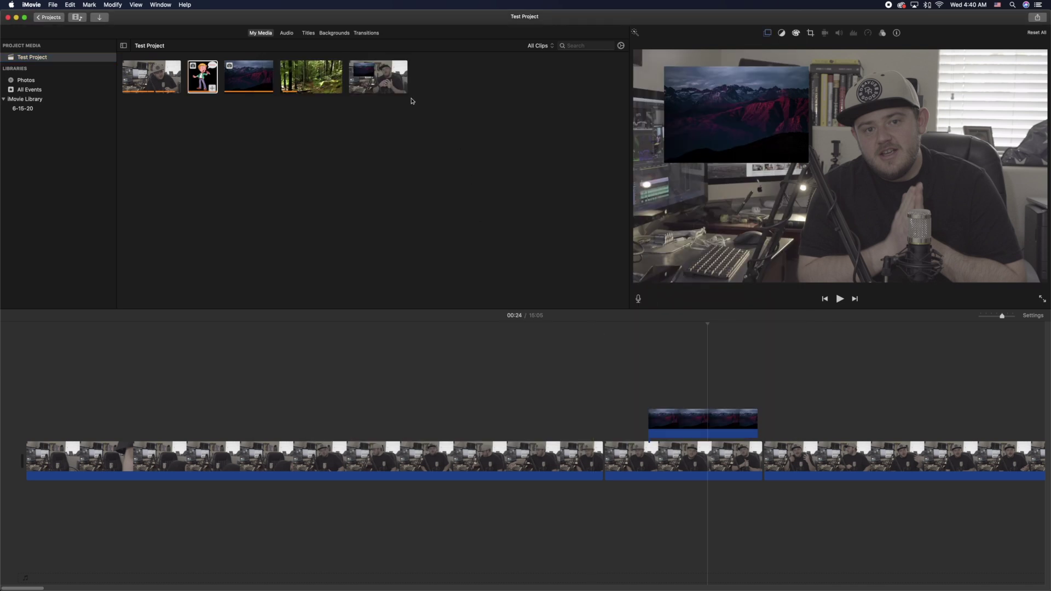
Add clip 1.mov to the timeline and delete the old section with its mountain overlay
drag(368, 81, 604, 398)
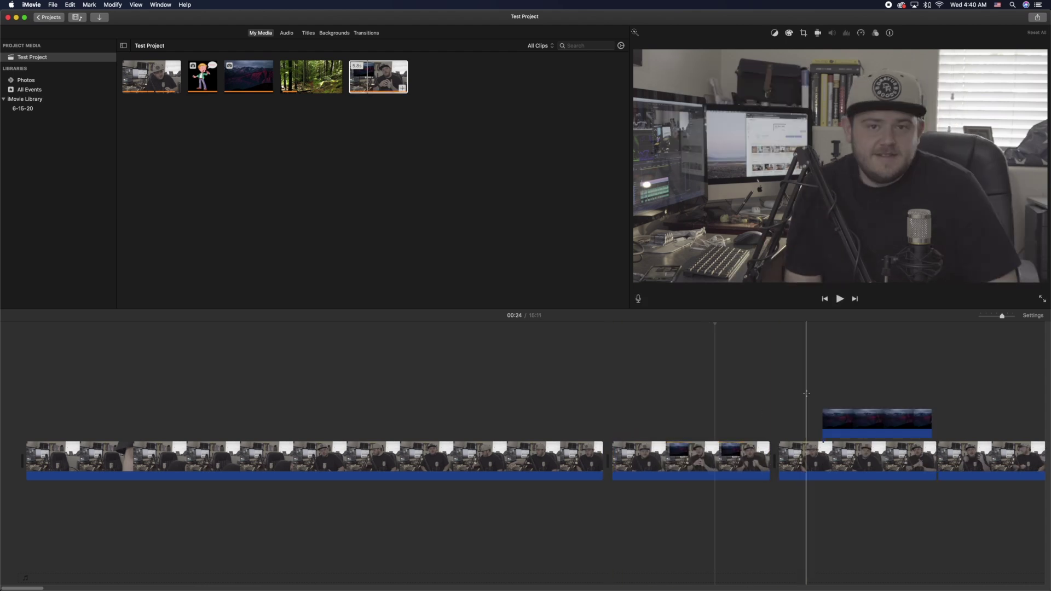
drag(806, 393, 867, 453)
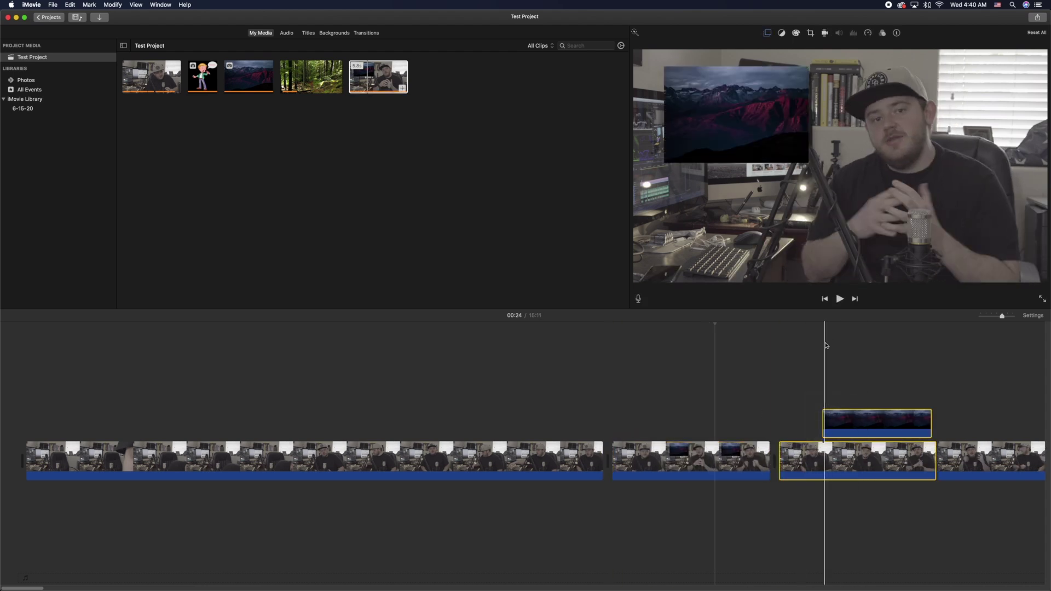
key(Delete)
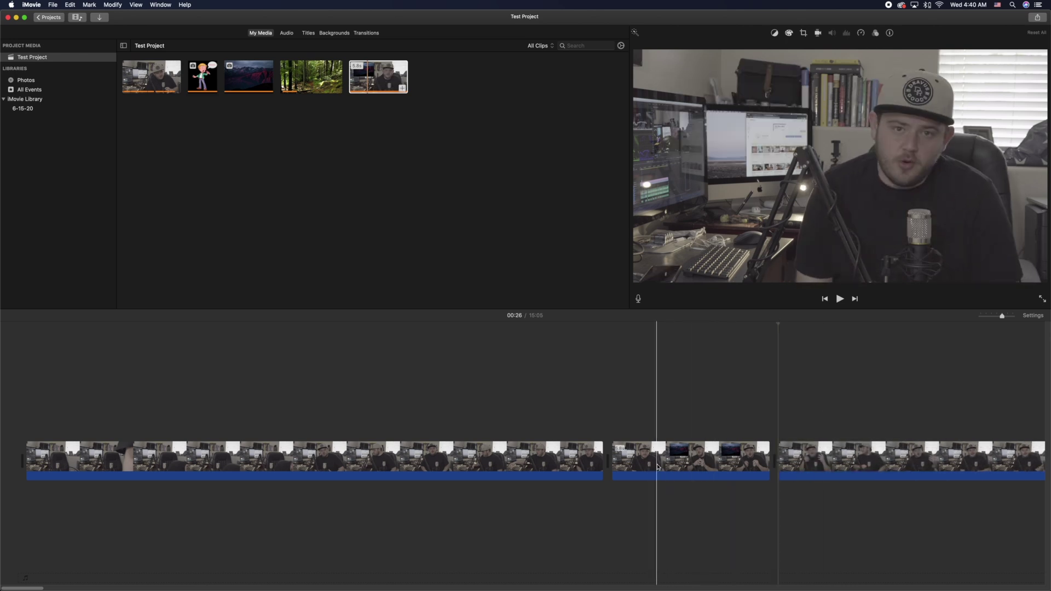
click(706, 464)
Connect the cartoon above the middle section as a Fit-cropped picture-in-picture overlay
drag(209, 77, 706, 428)
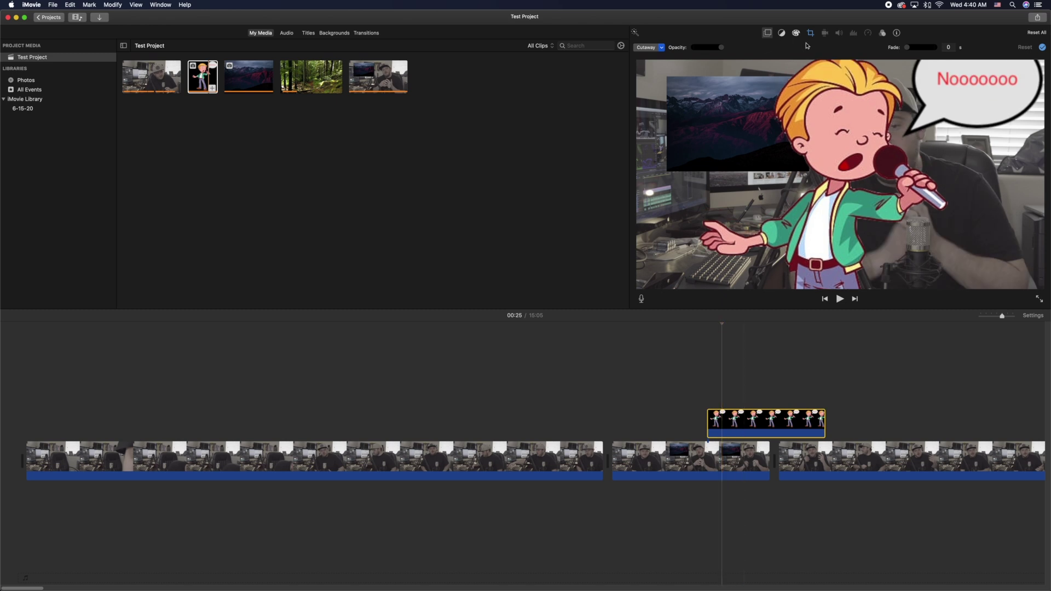
click(810, 33)
click(730, 48)
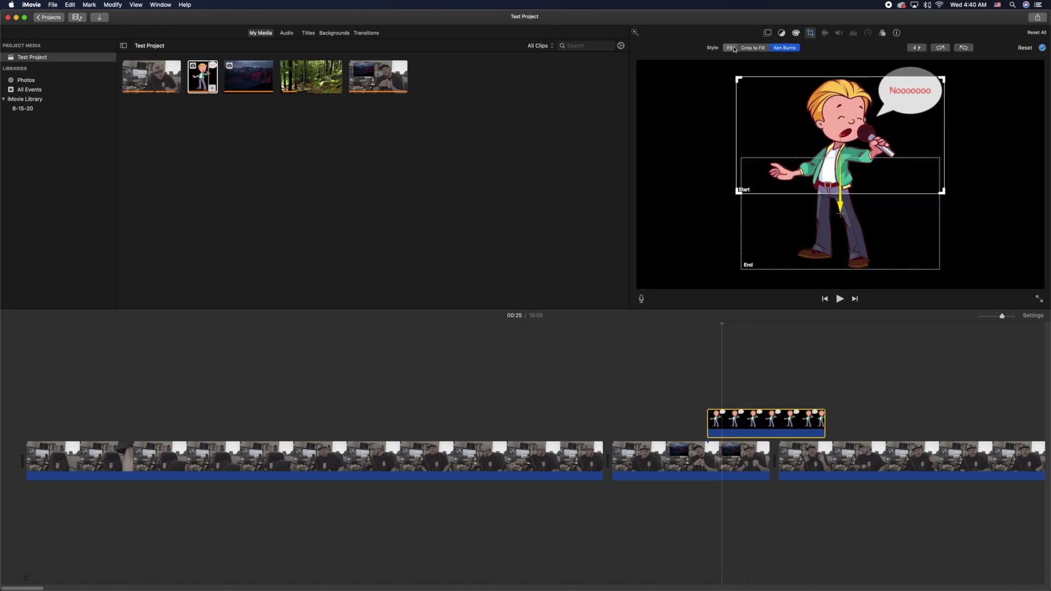
click(768, 33)
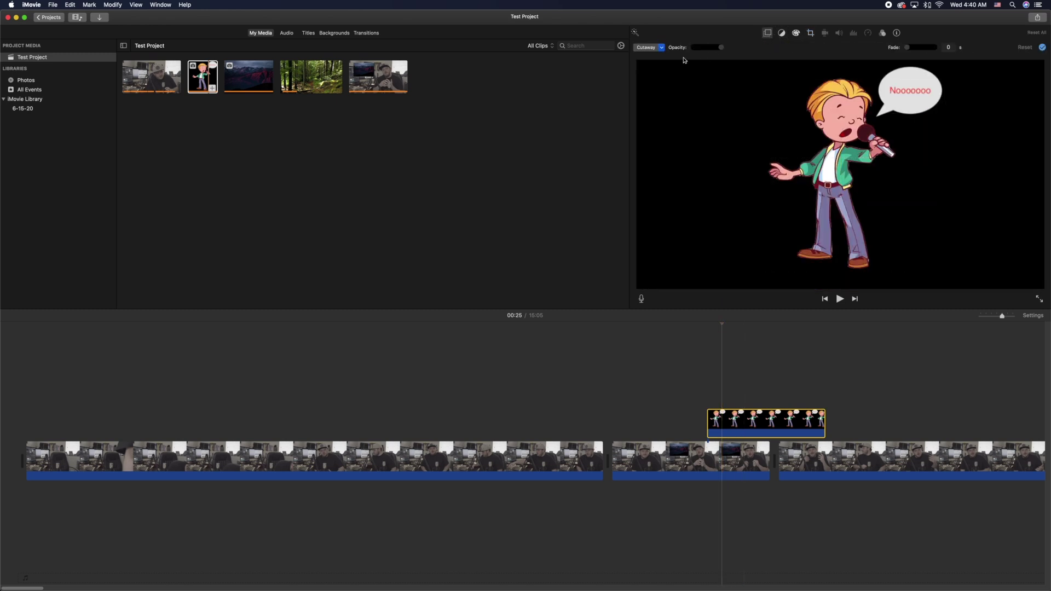
click(663, 49)
click(663, 76)
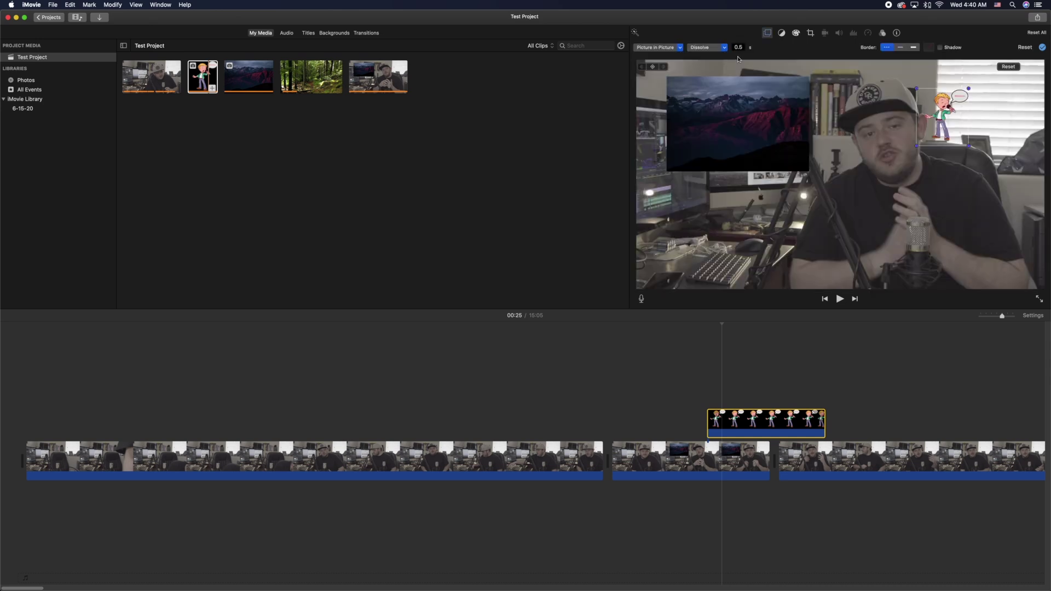
click(739, 47)
click(1042, 47)
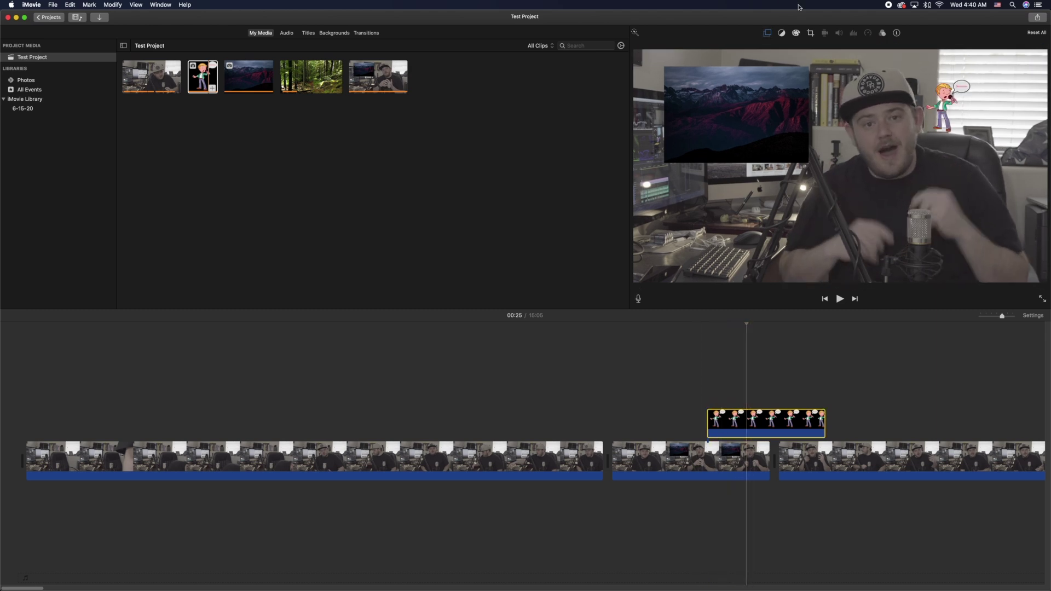
Size and place the cartoon inset at top right, trimming it to end with the middle section
click(768, 34)
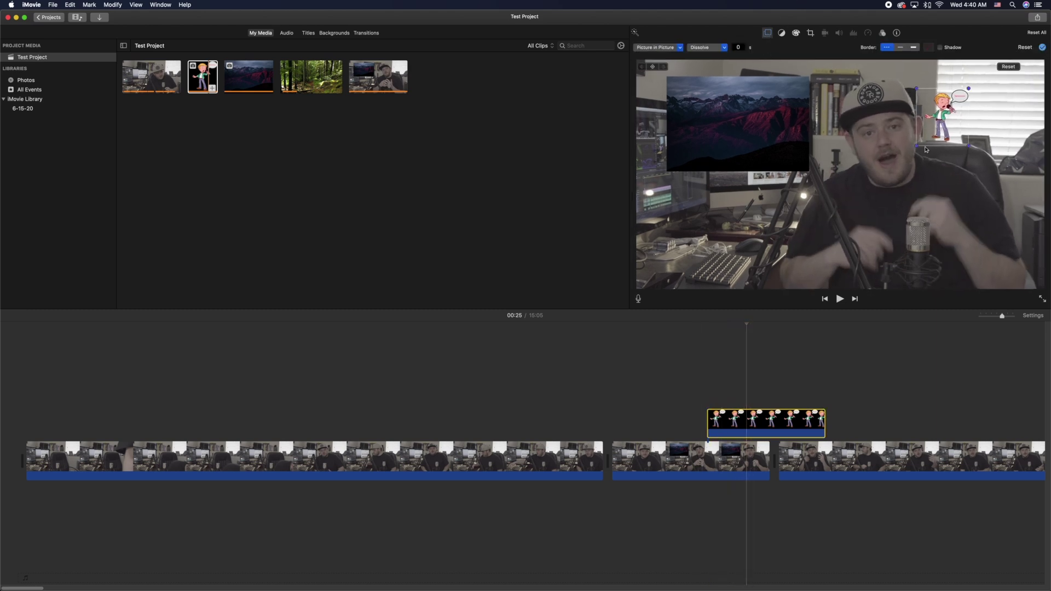
drag(917, 145, 874, 189)
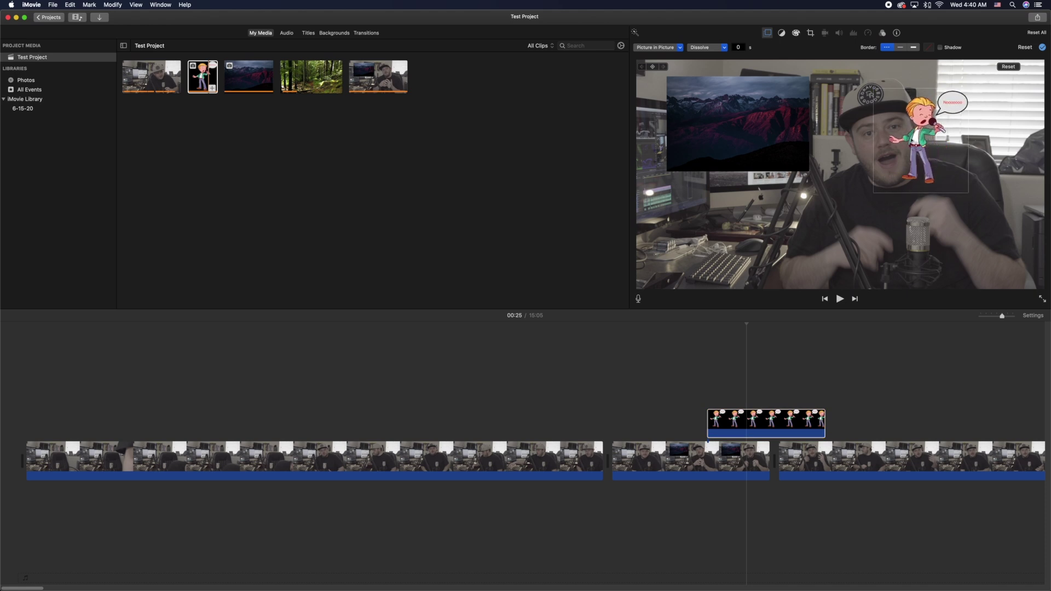
drag(922, 140, 978, 134)
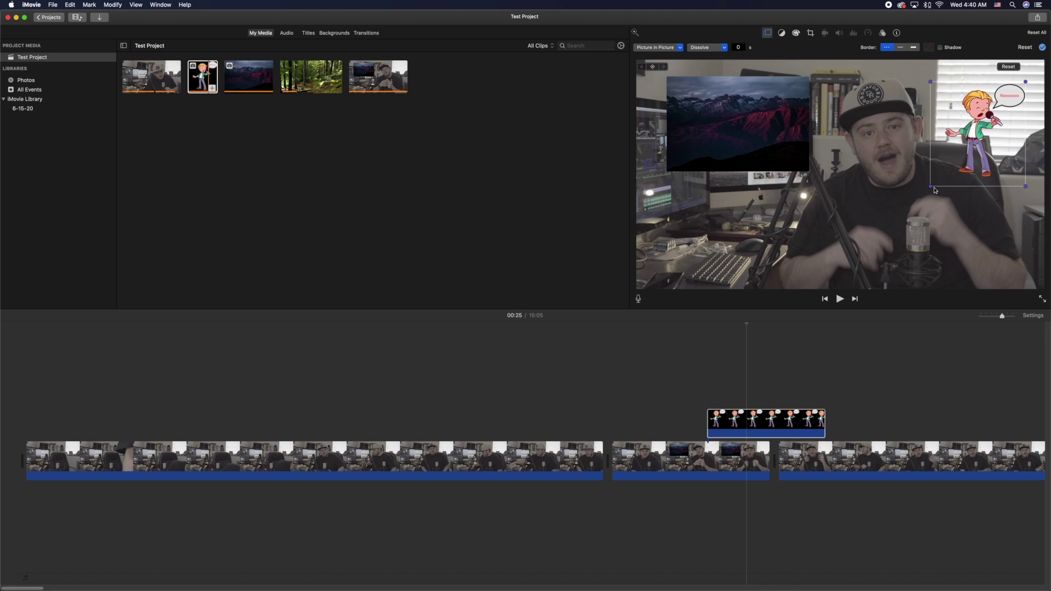
drag(936, 190, 920, 209)
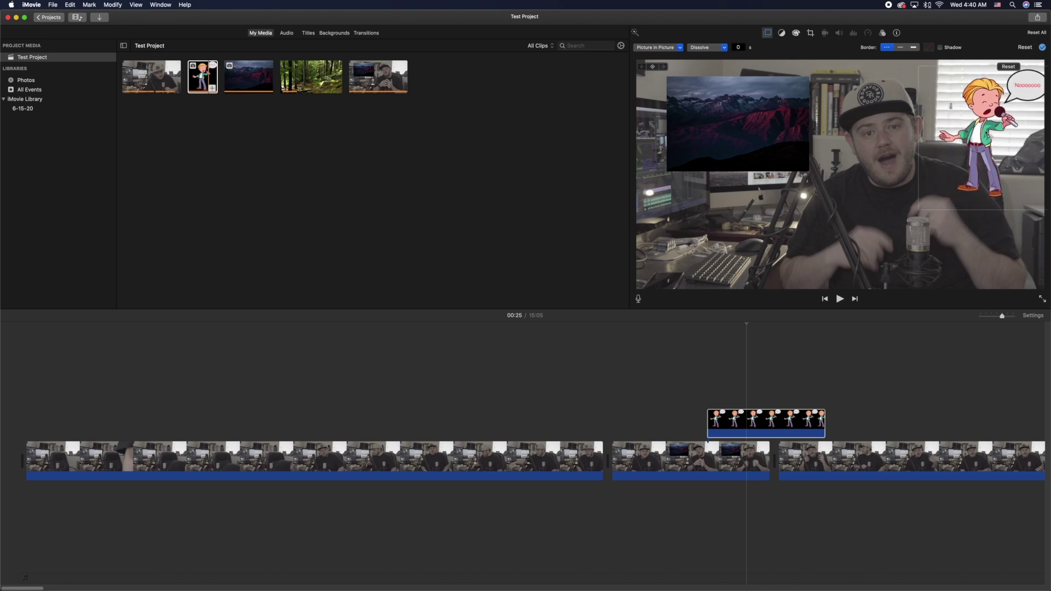
drag(986, 133, 981, 137)
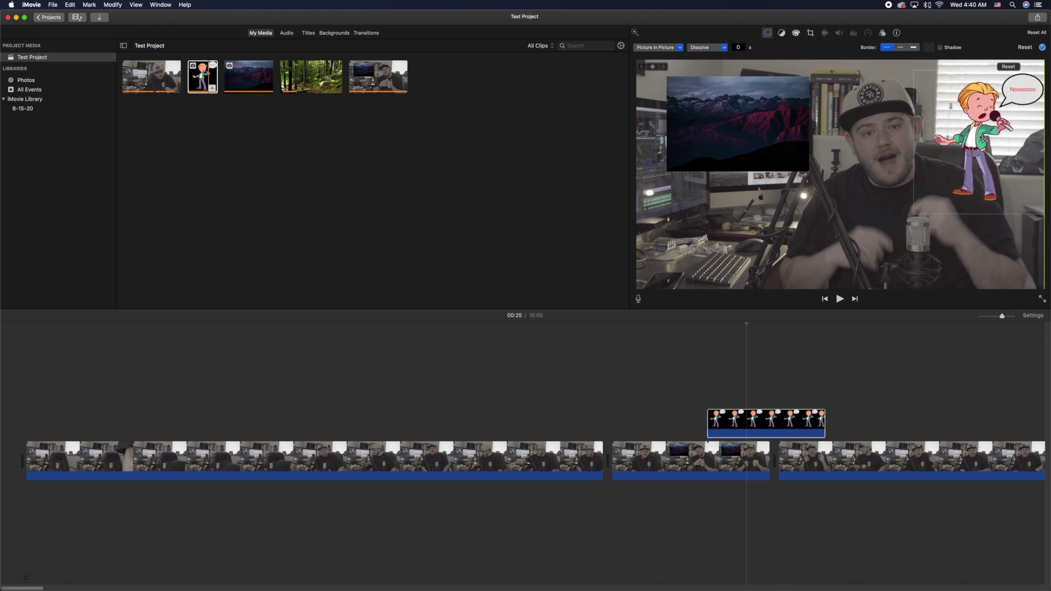
drag(913, 214, 920, 209)
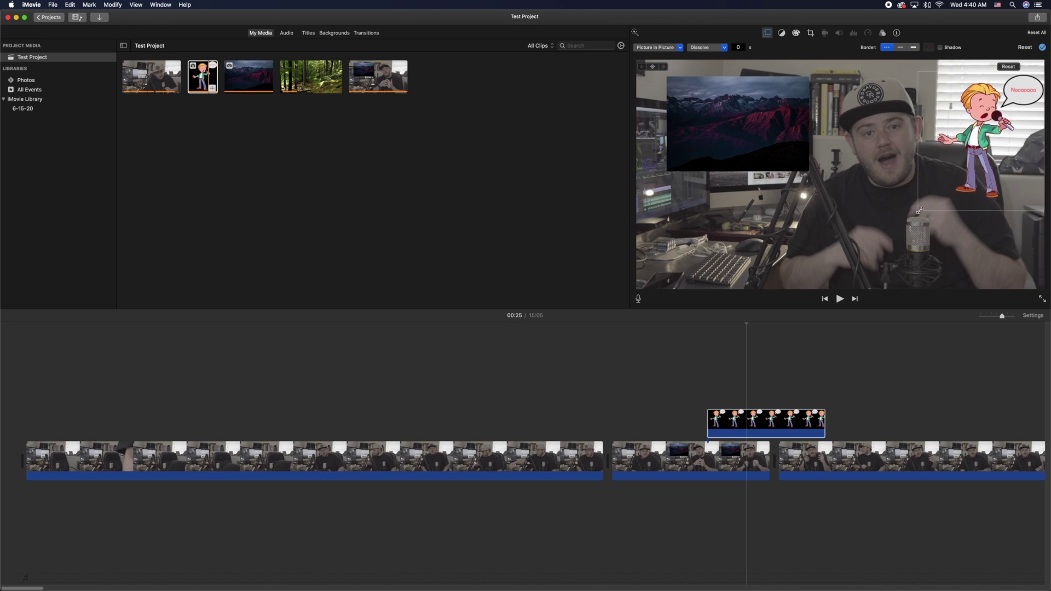
drag(974, 164, 968, 164)
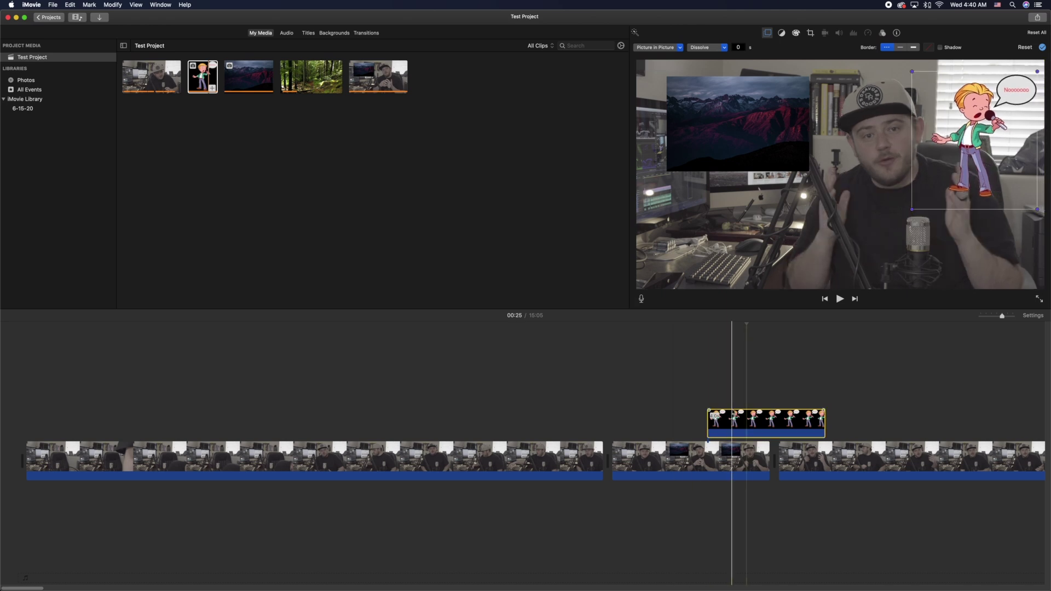
drag(823, 435, 770, 435)
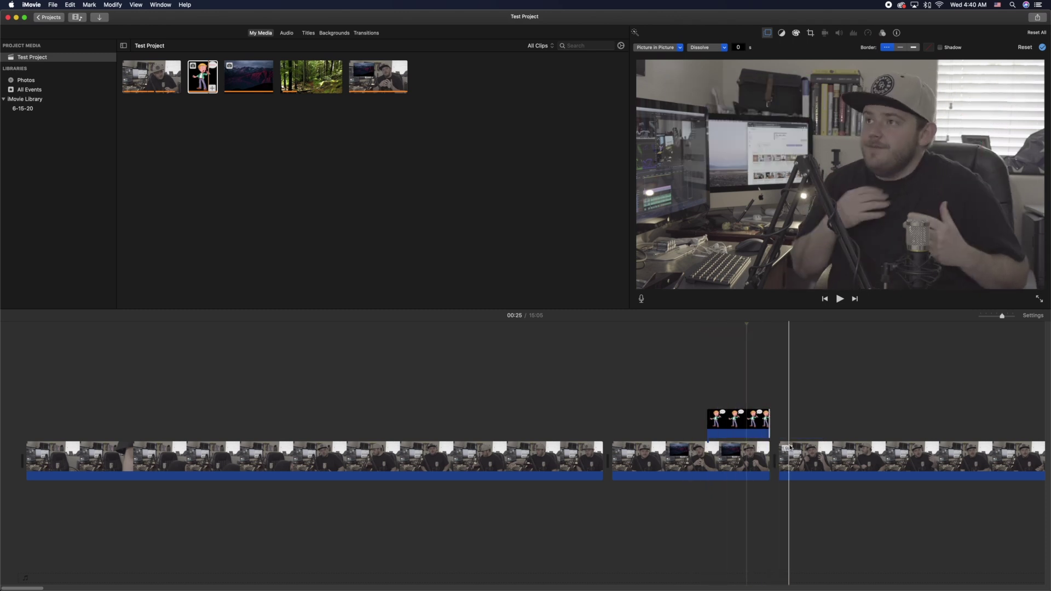
click(754, 460)
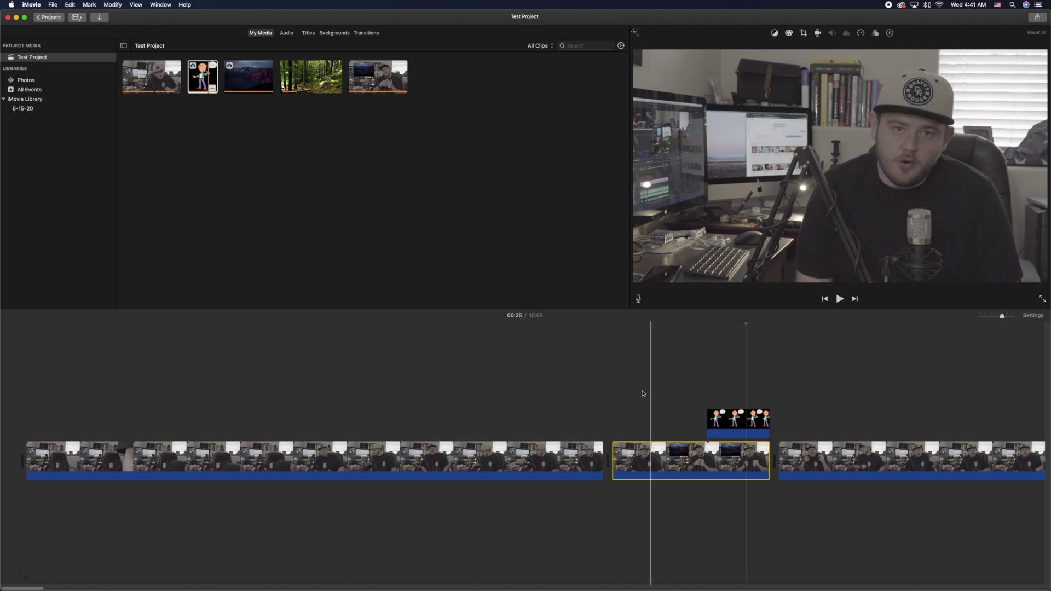
Copy the middle section with its cartoon overlay via Edit > Copy and return to Projects
drag(625, 375, 718, 465)
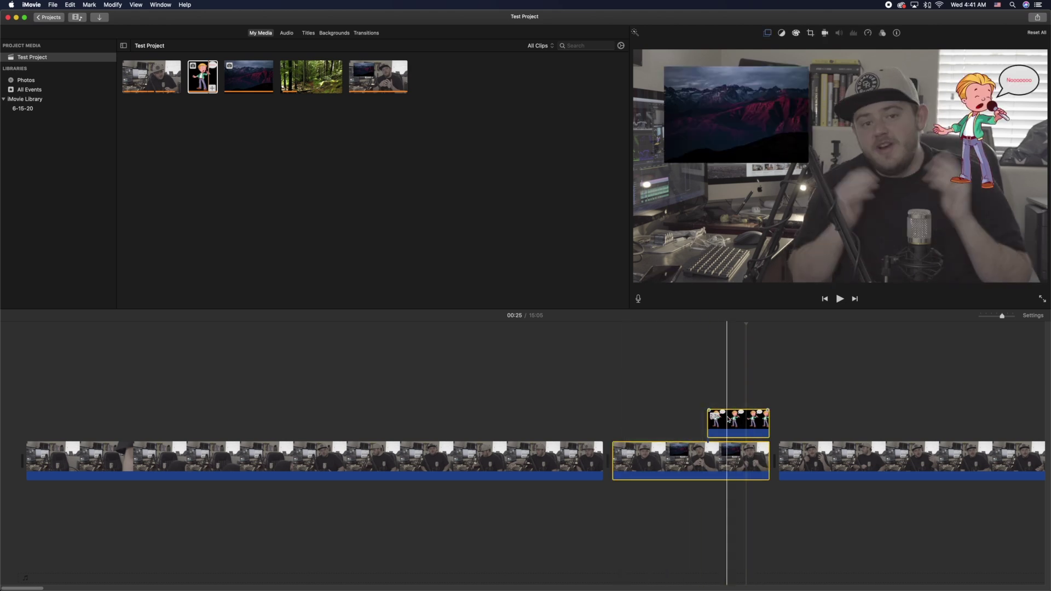
click(70, 4)
click(79, 43)
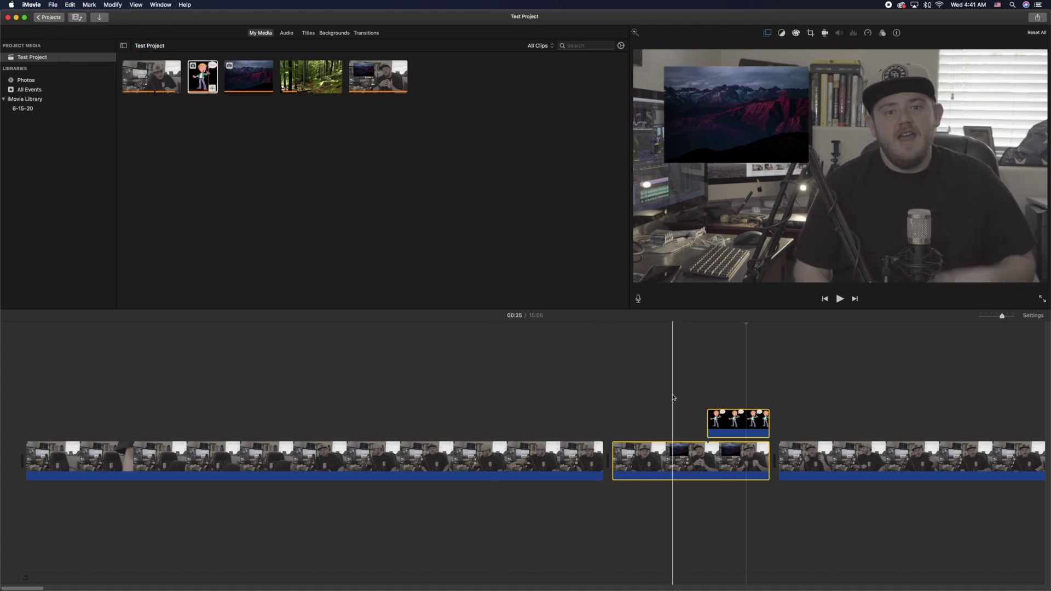
click(50, 17)
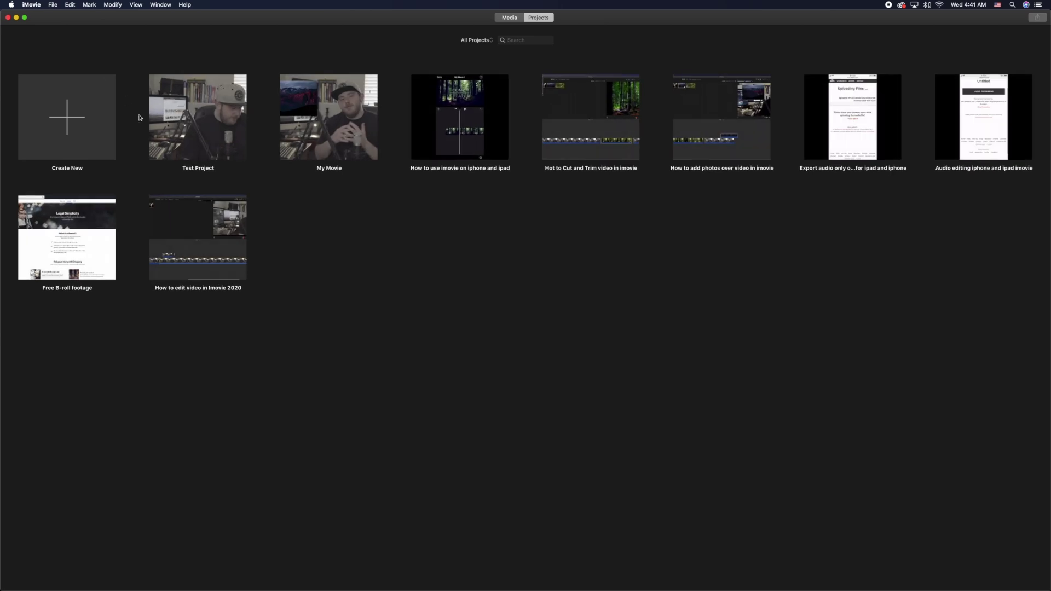
Open My Movie, paste the cartoon-inset section, and remove the first clip with its mountain overlay
click(305, 144)
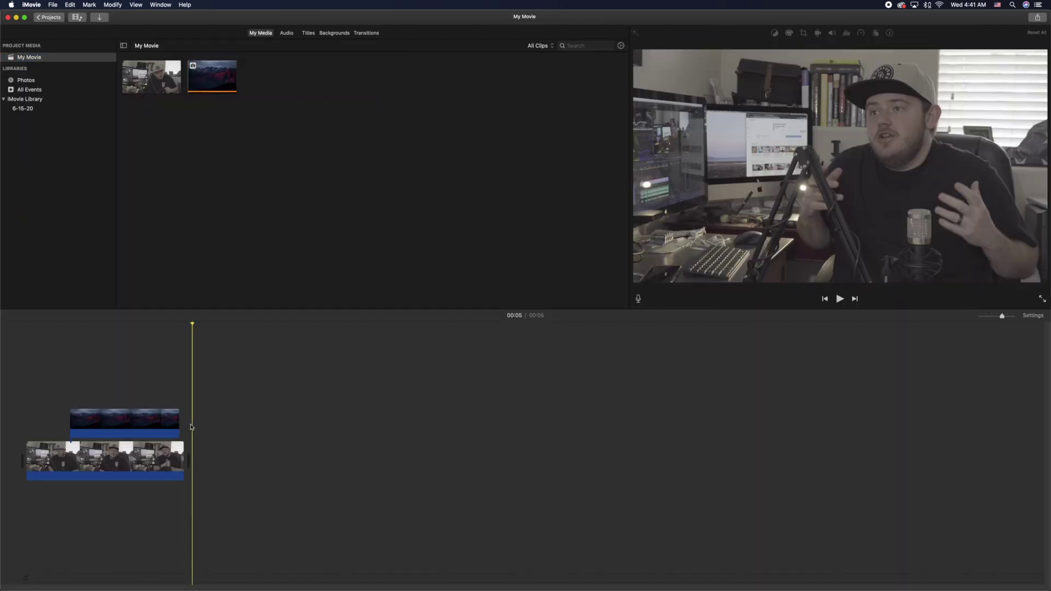
key(super+v)
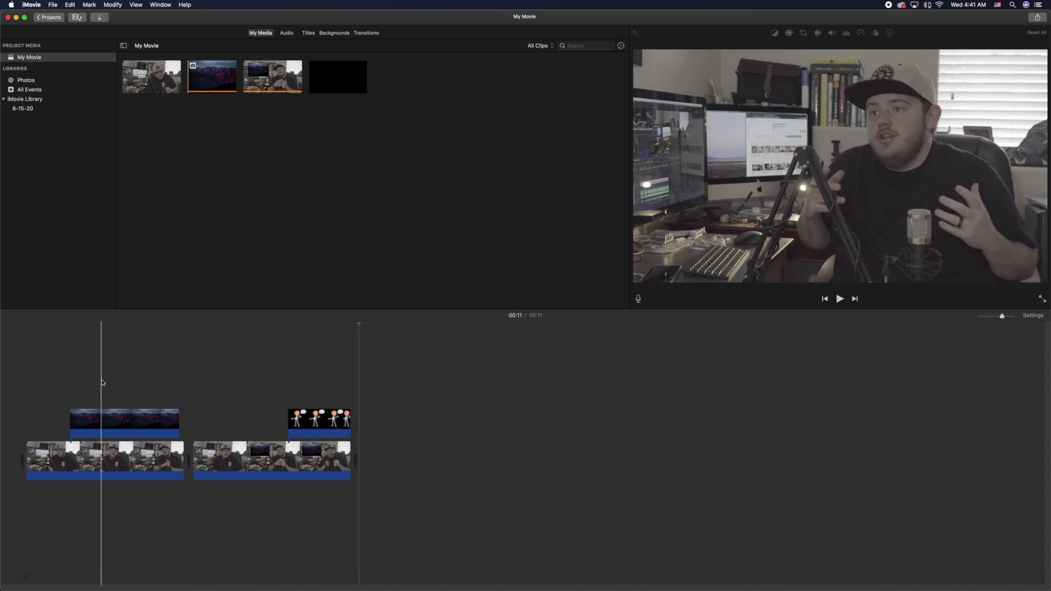
key(super+z)
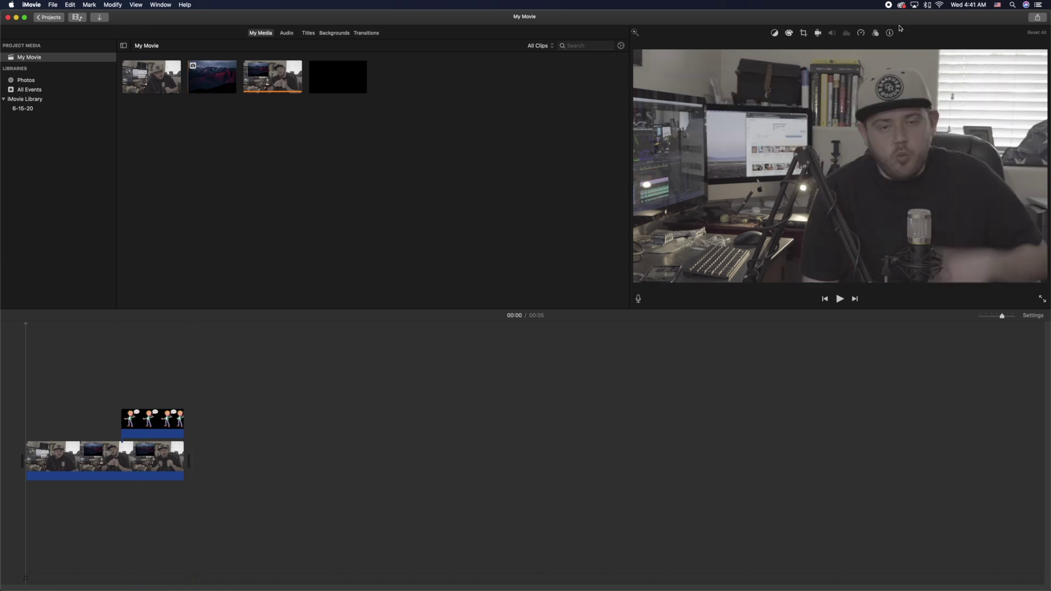
Open Share > Export File for My Movie, showing 1080p Best (ProRes) settings
click(1037, 17)
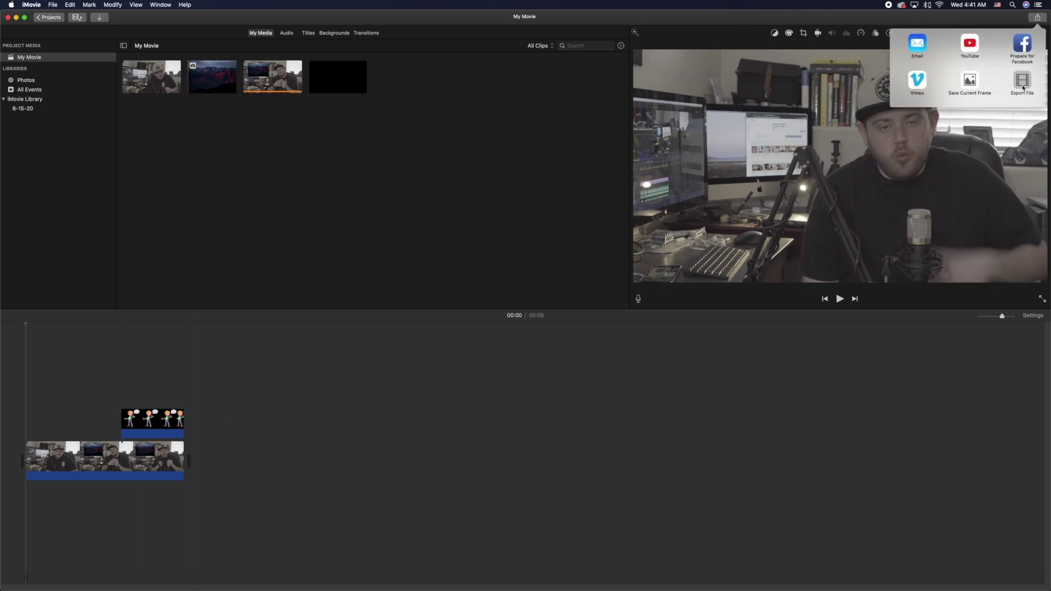
click(1022, 83)
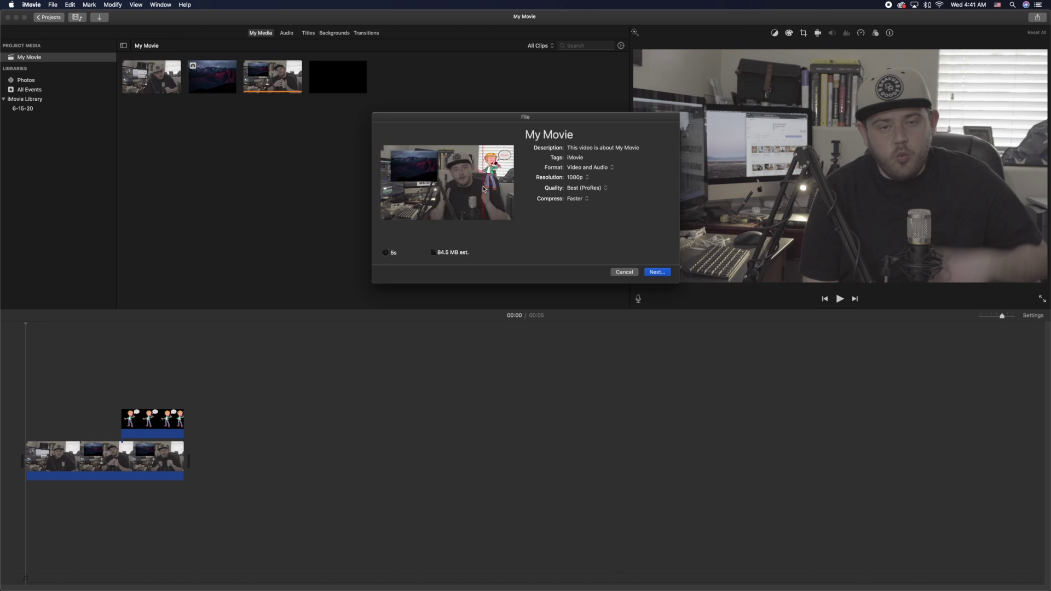